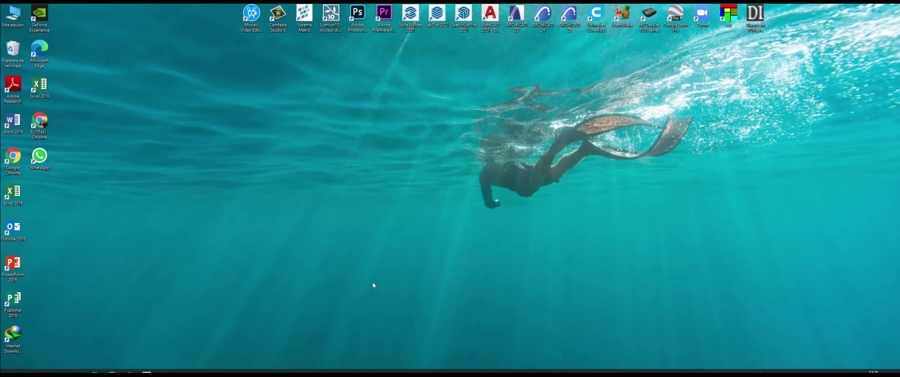
Bring up CASA GUIA CORTE.skp and orbit out to an elevated overview of the house and terrain
click(147, 371)
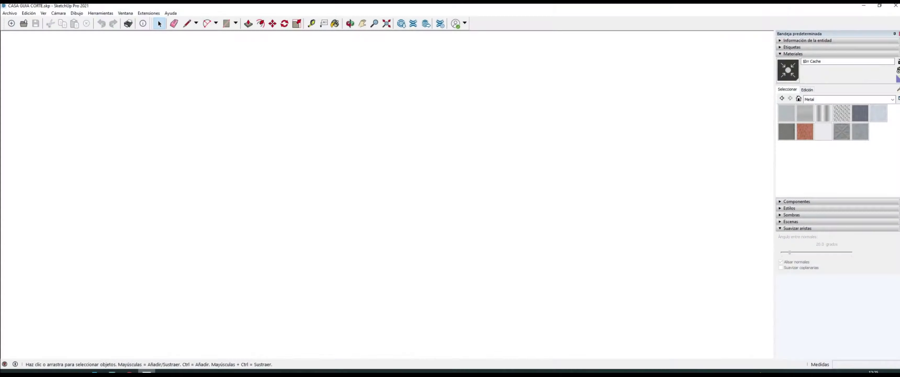
scroll(473, 182, down, 3)
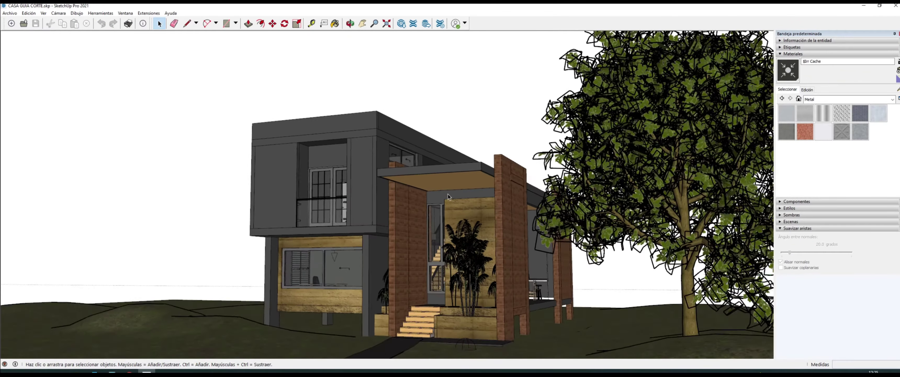
scroll(446, 196, down, 3)
middle_drag(446, 196, 332, 248)
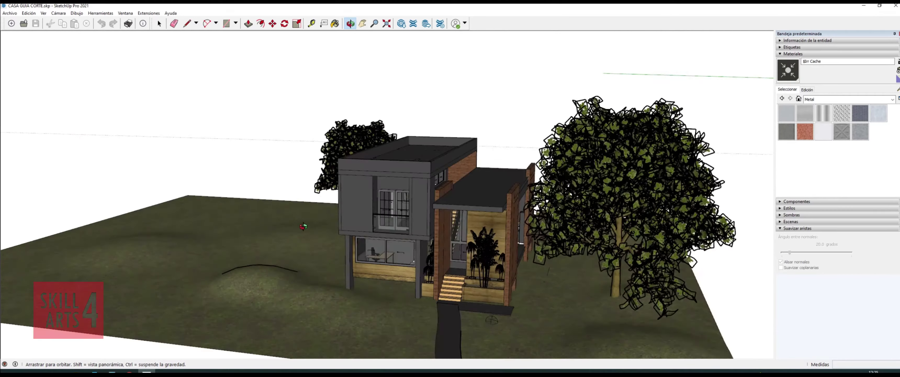
drag(332, 248, 484, 144)
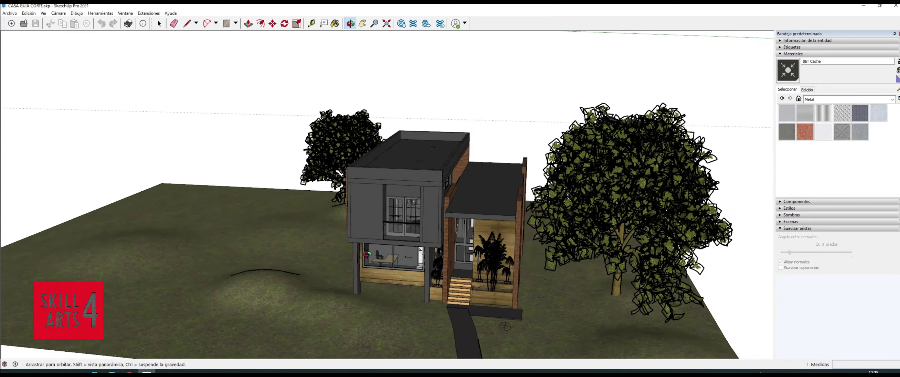
key(space)
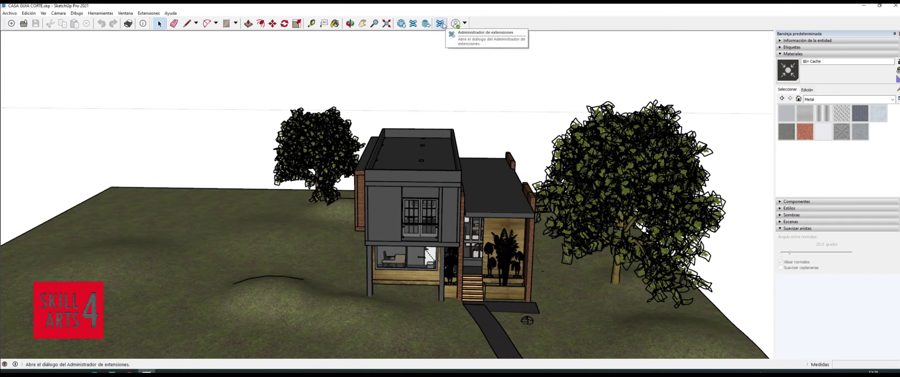
Show the Sección toolbar and position it over the viewport
right_click(441, 24)
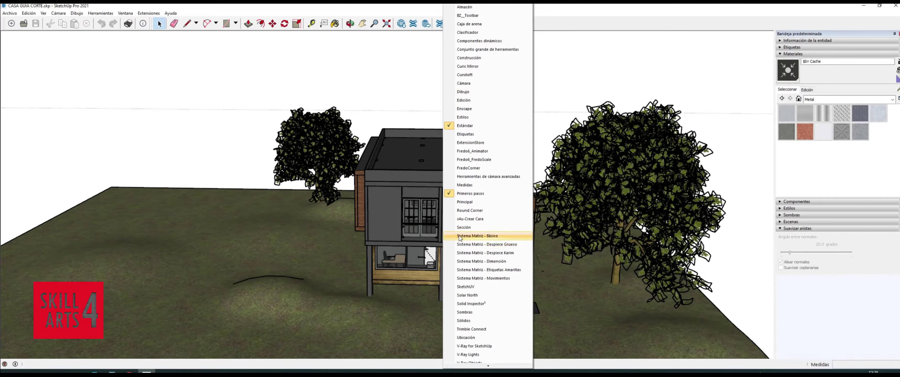
click(451, 231)
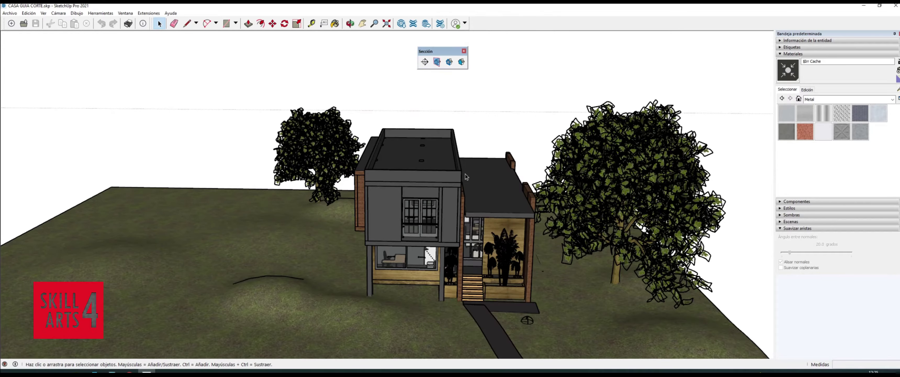
drag(443, 53, 469, 63)
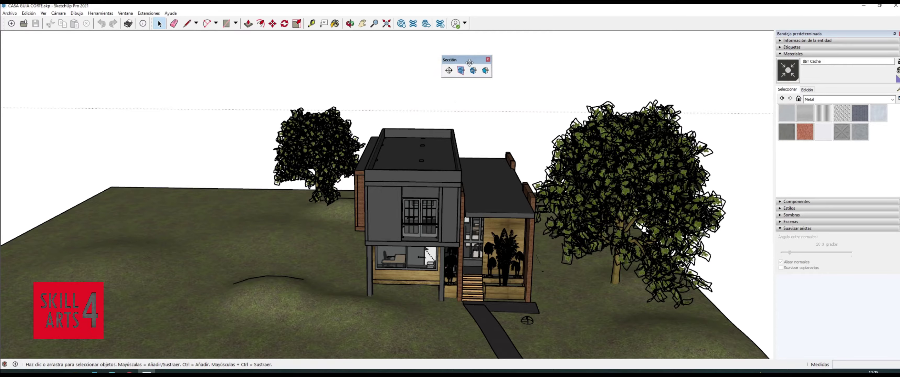
click(449, 71)
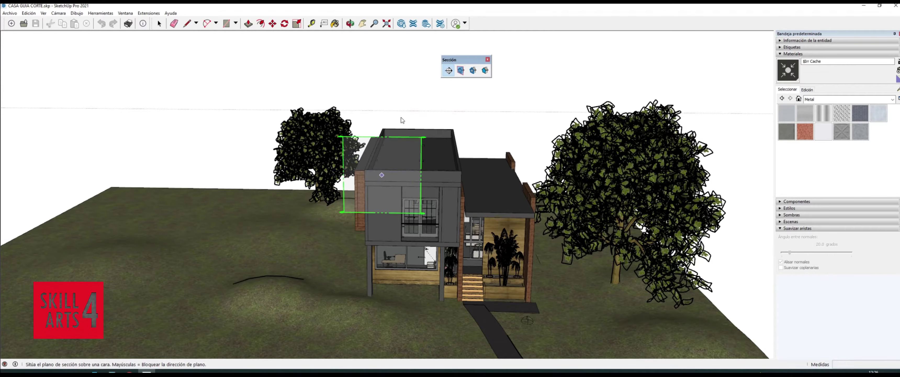
Orbit to the brick wall beside the dining area and place the section plane on it
mouse_move(377, 216)
middle_down()
mouse_move(459, 220)
mouse_move(421, 203)
middle_up()
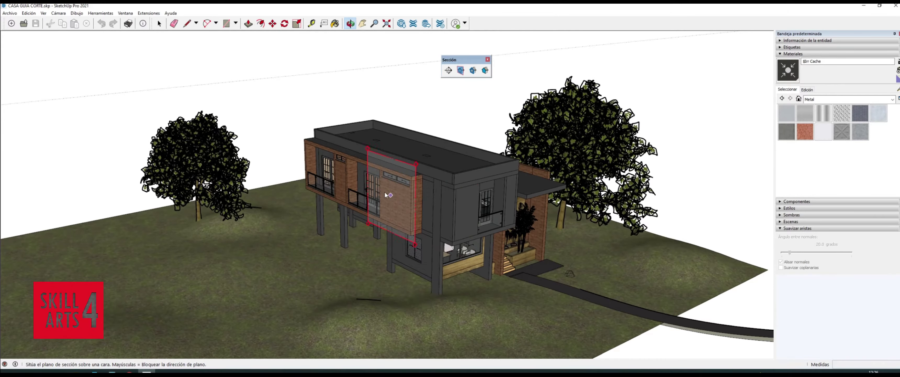
middle_drag(370, 188, 396, 197)
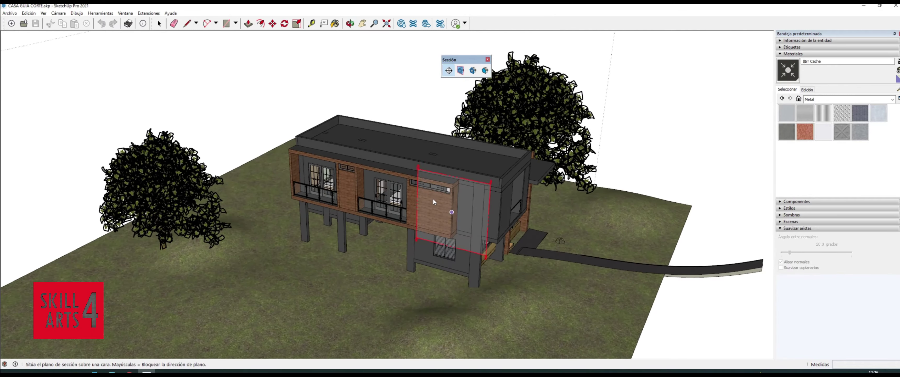
mouse_move(496, 196)
middle_down()
mouse_move(316, 237)
mouse_move(476, 231)
middle_up()
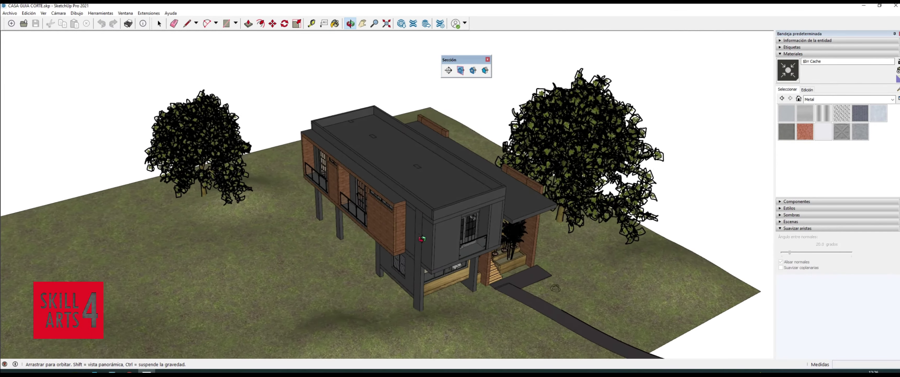
middle_drag(447, 245, 547, 231)
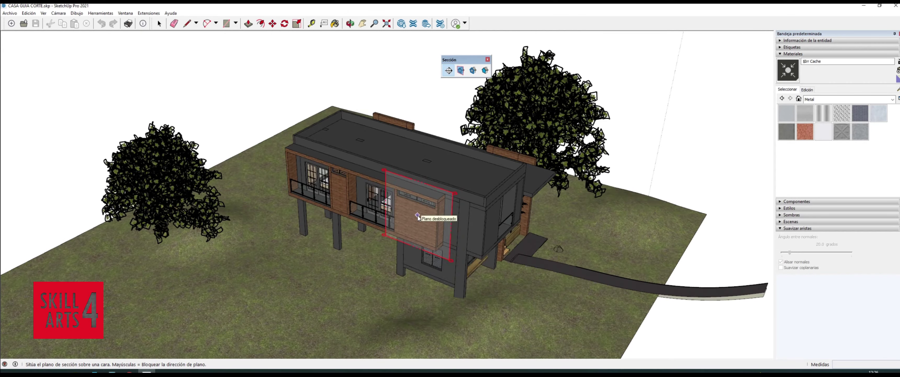
mouse_move(421, 217)
middle_down()
mouse_move(236, 233)
mouse_move(54, 210)
middle_up()
middle_drag(454, 284, 413, 272)
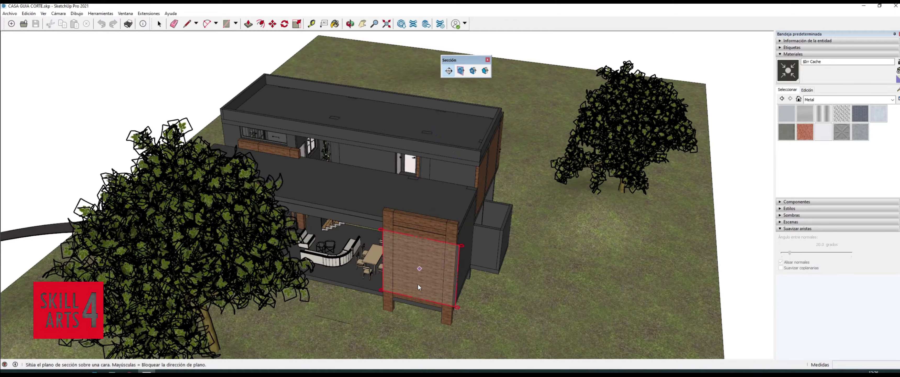
scroll(444, 278, down, 3)
scroll(445, 264, up, 2)
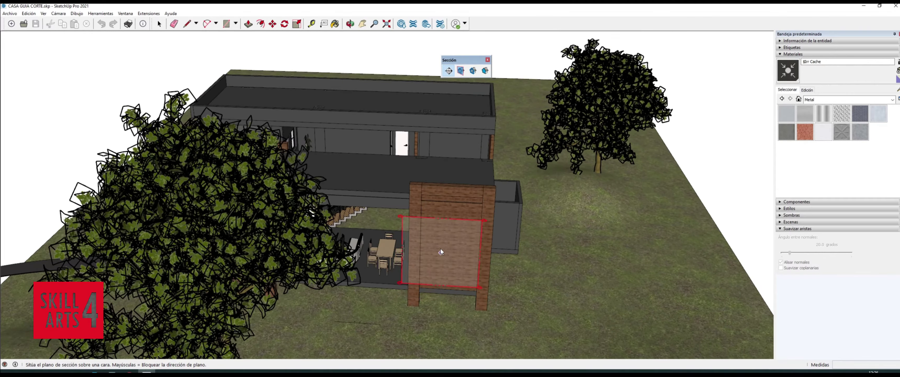
scroll(441, 249, up, 3)
click(443, 234)
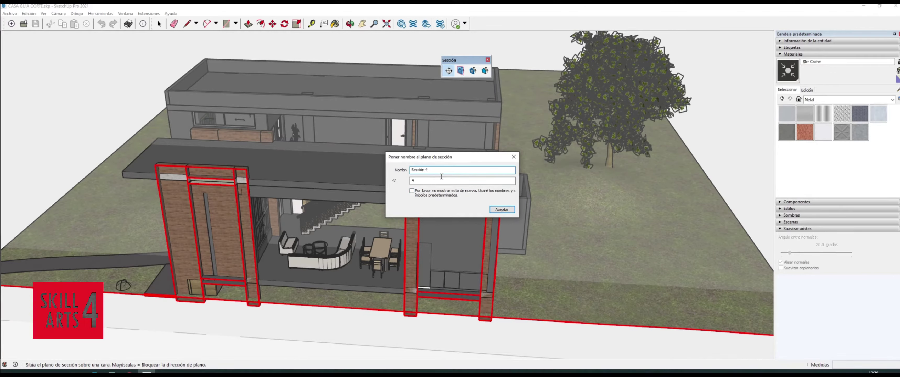
Name the section plane C with section symbol A
text(CORTE A)
key(Tab)
text(A)
click(504, 209)
Zoom out to view the whole cut house and select the section plane
scroll(380, 223, down, 3)
mouse_move(381, 223)
middle_down()
mouse_move(450, 225)
mouse_move(443, 192)
middle_up()
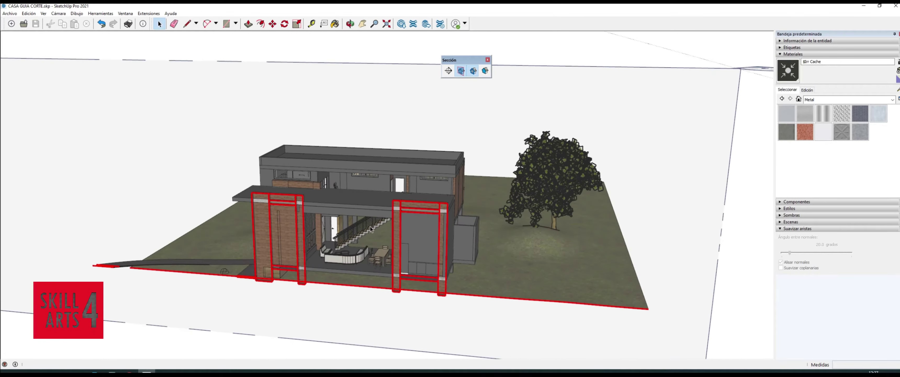
scroll(442, 193, down, 2)
click(612, 136)
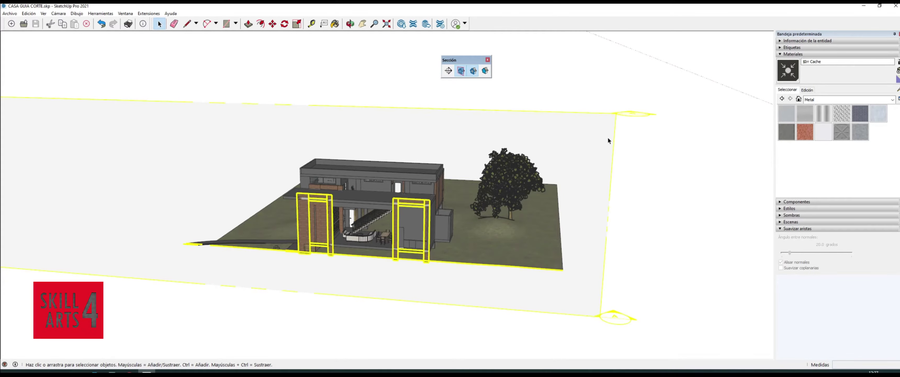
Reorient the view around the house and select the CORTE A section plane
click(318, 305)
middle_drag(257, 299, 502, 318)
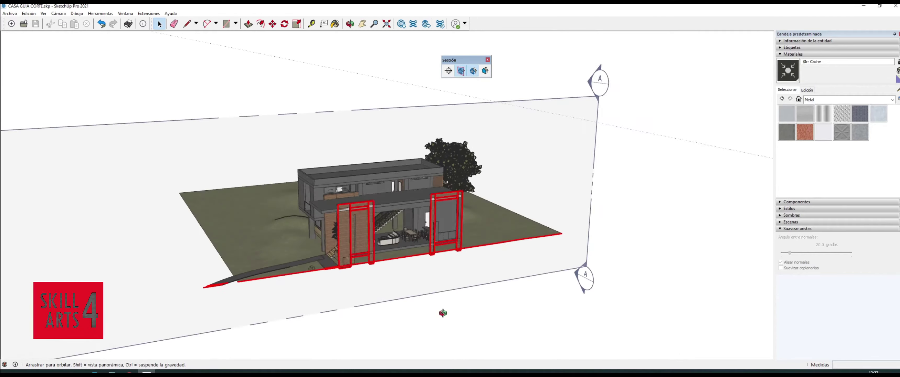
scroll(515, 219, up, 3)
scroll(361, 221, up, 2)
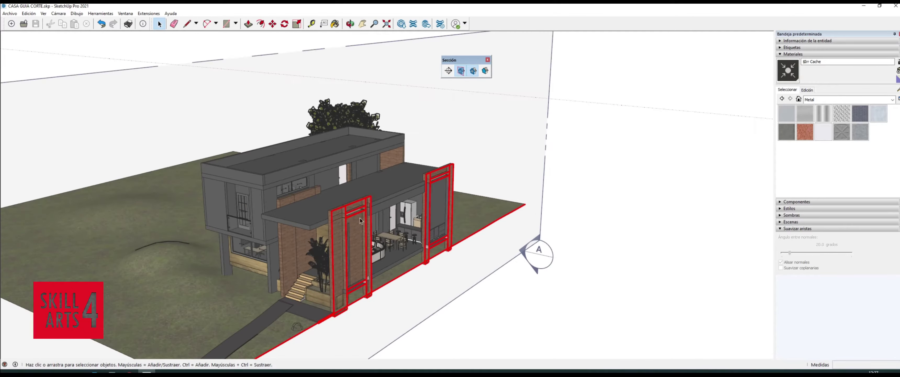
scroll(499, 224, down, 3)
scroll(510, 202, up, 1)
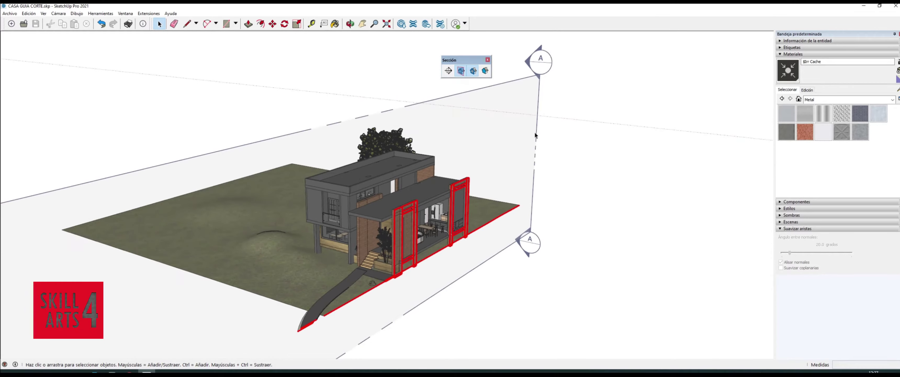
click(523, 133)
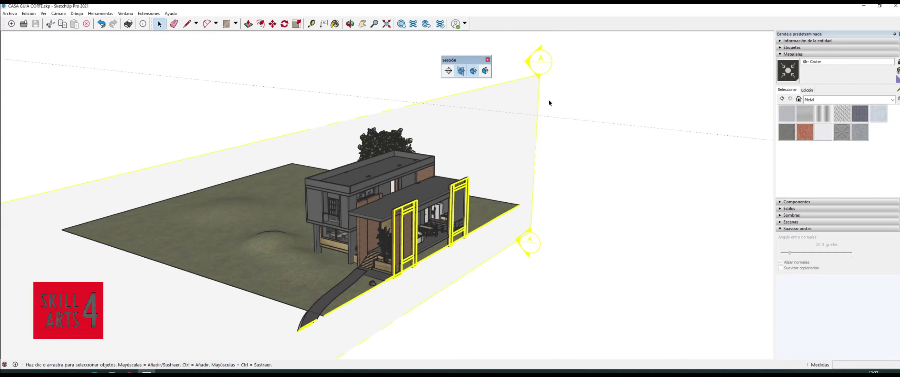
key(m)
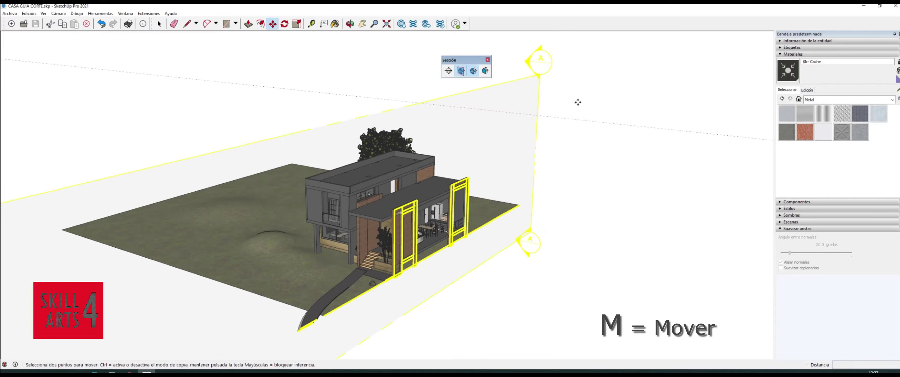
Move the CORTE A section plane deeper into the house to expose the interior staircase
click(541, 88)
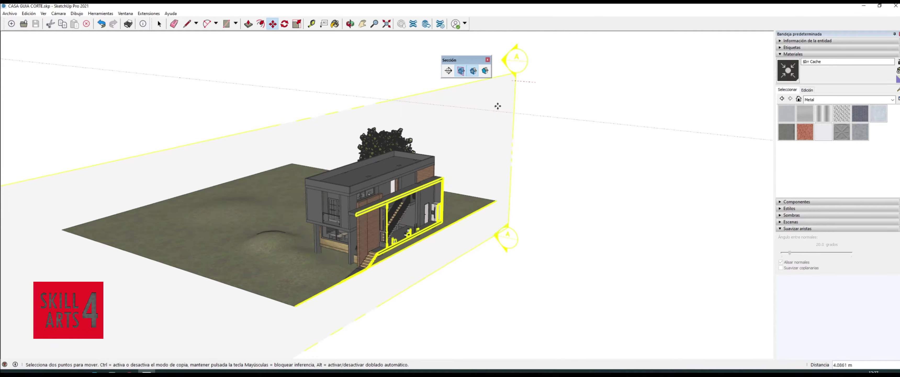
mouse_move(489, 104)
middle_down()
mouse_move(312, 144)
mouse_move(526, 203)
mouse_move(358, 247)
middle_up()
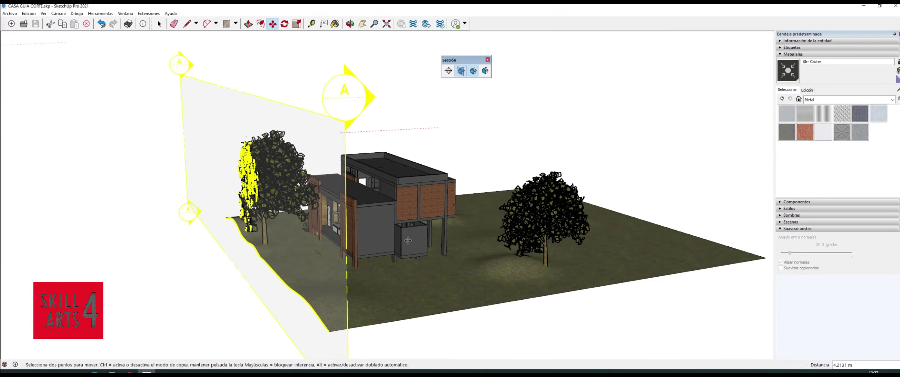
mouse_move(414, 184)
mouse_down()
mouse_move(377, 142)
mouse_move(455, 116)
mouse_up()
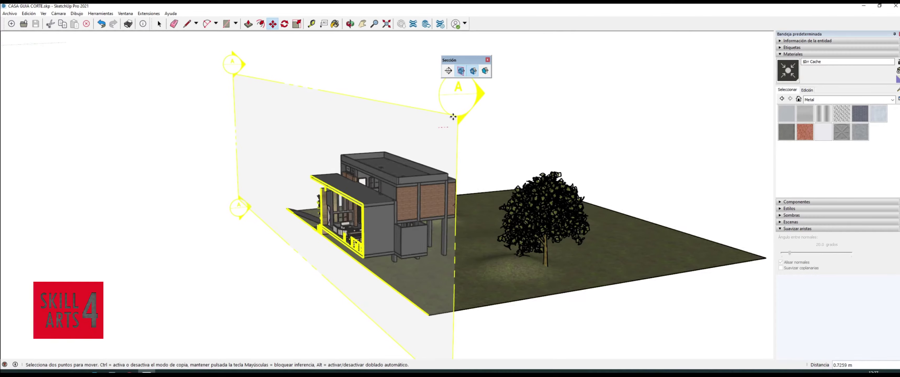
drag(454, 117, 452, 117)
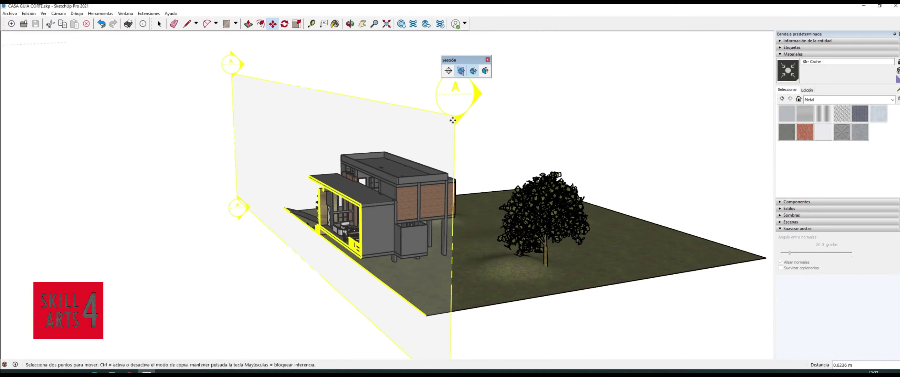
key(space)
click(499, 133)
mouse_move(225, 262)
middle_down()
mouse_move(291, 278)
mouse_move(519, 256)
mouse_move(487, 260)
middle_up()
Zoom in on the sectioned house from a slightly rotated angle
scroll(482, 255, up, 2)
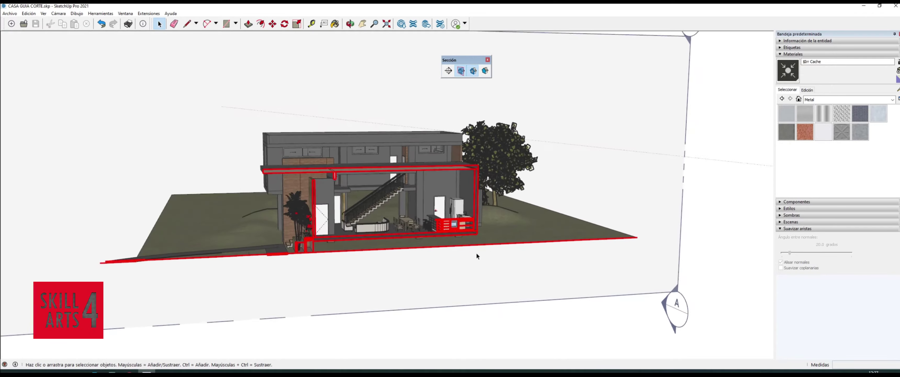
scroll(385, 231, up, 3)
scroll(405, 231, up, 4)
mouse_move(405, 230)
middle_down()
mouse_move(167, 255)
mouse_move(150, 242)
mouse_move(480, 260)
middle_up()
scroll(373, 228, down, 3)
scroll(341, 230, down, 5)
scroll(207, 133, up, 2)
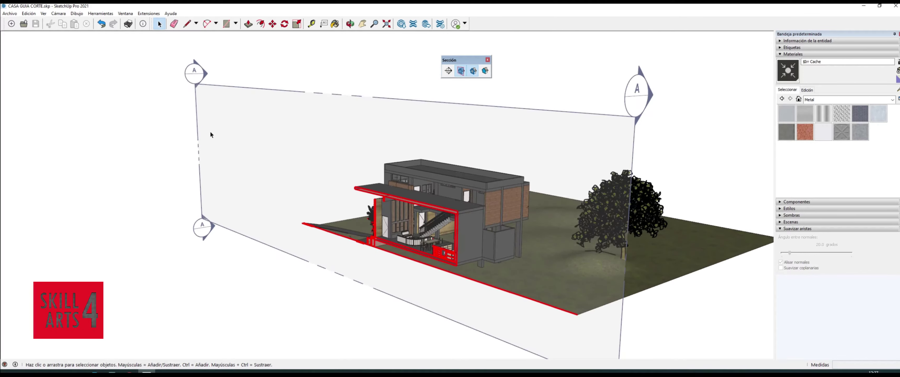
Select the section plane's cut edges, then hide the section plane and its A markers
drag(164, 132, 163, 135)
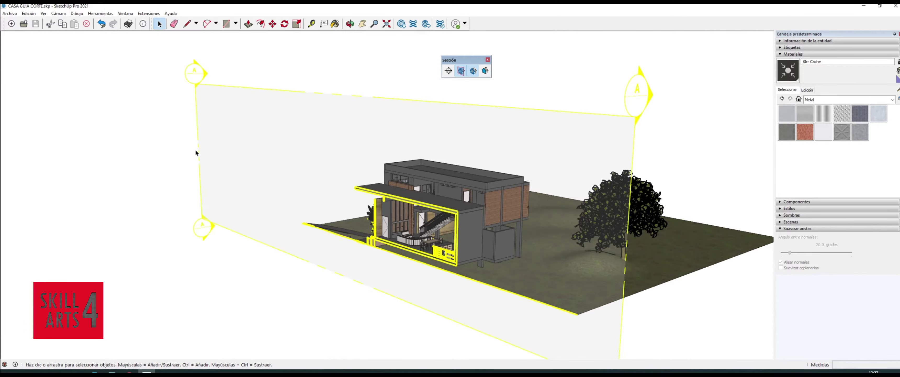
click(166, 157)
drag(166, 146, 167, 147)
click(255, 293)
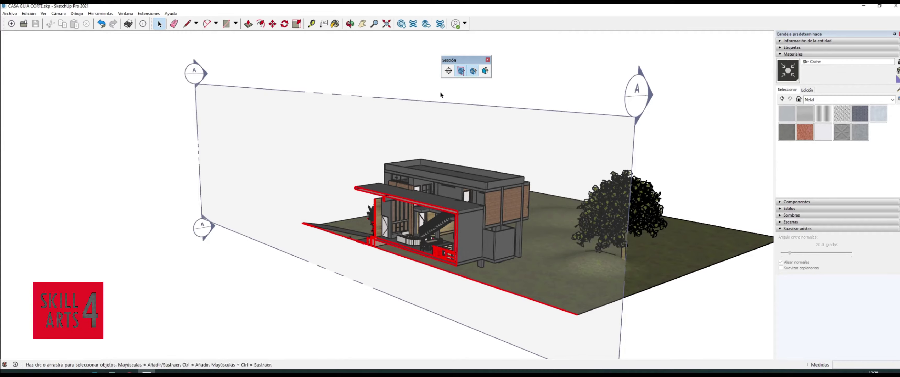
click(461, 72)
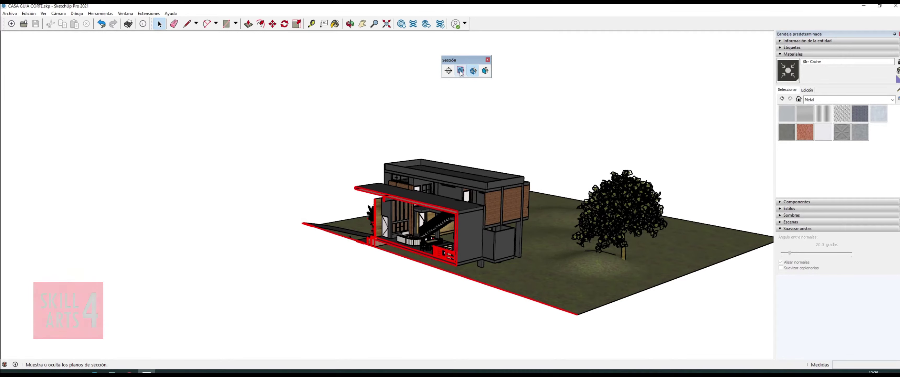
Toggle the section plane display back on and off, orbit to the front, and toggle section cut display
click(460, 71)
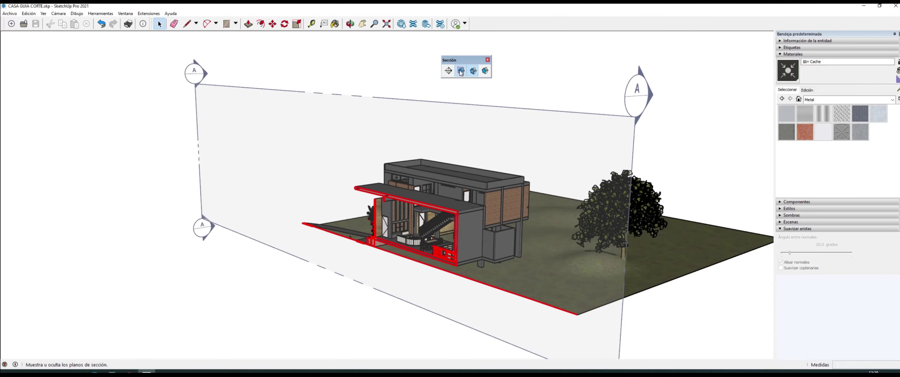
click(461, 71)
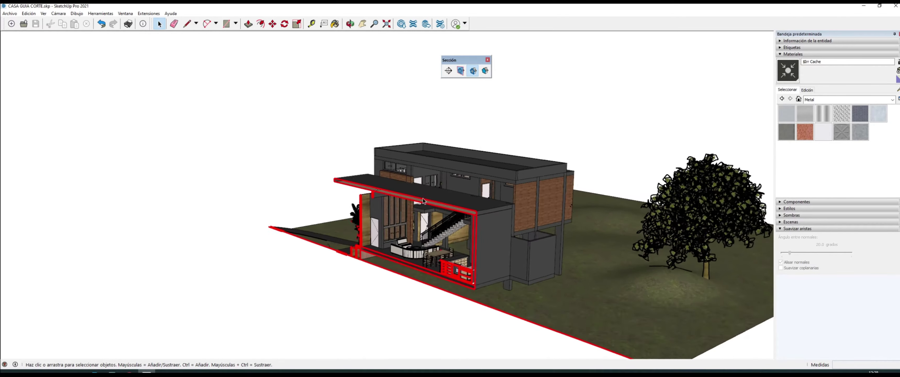
mouse_move(401, 218)
middle_down()
mouse_move(423, 198)
mouse_move(554, 192)
mouse_move(313, 174)
mouse_move(458, 175)
middle_up()
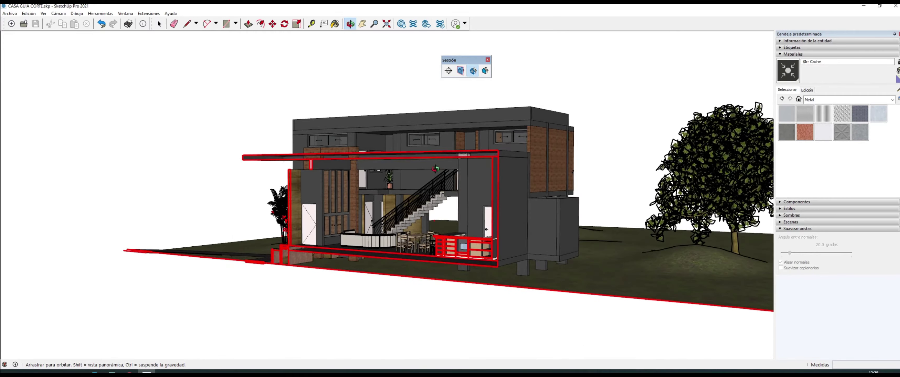
click(473, 73)
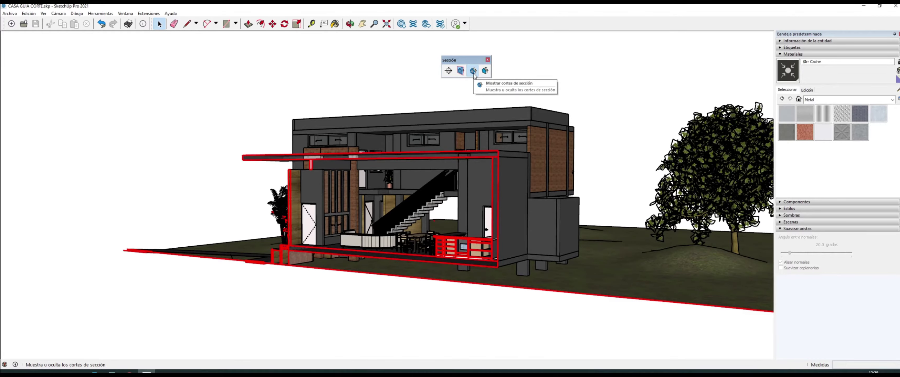
scroll(470, 105, down, 5)
middle_drag(468, 134, 477, 90)
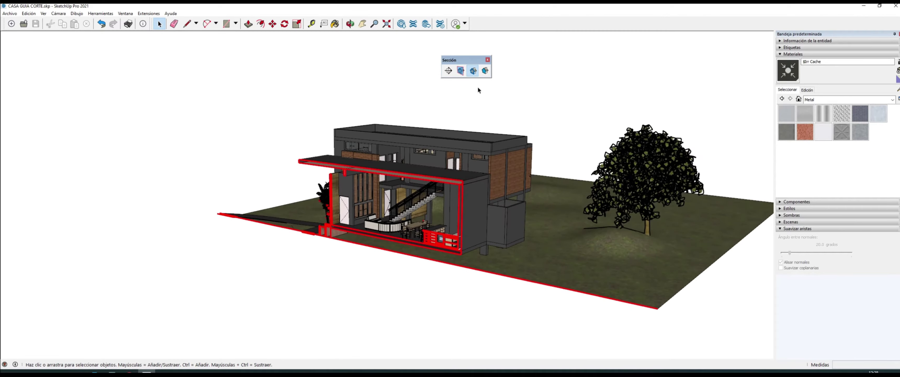
click(474, 72)
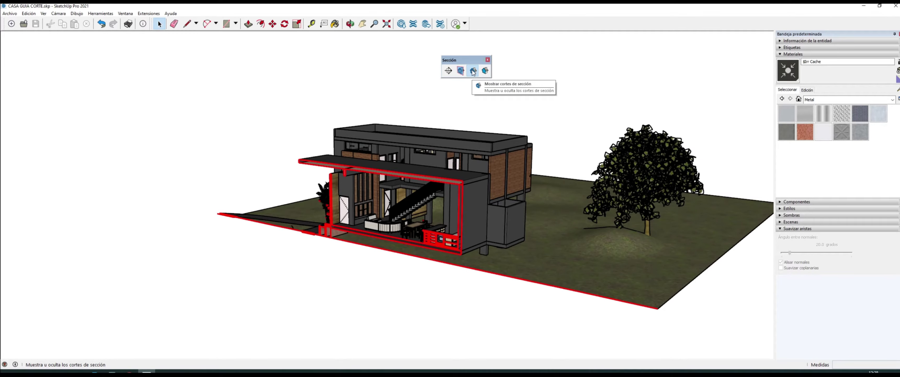
click(473, 72)
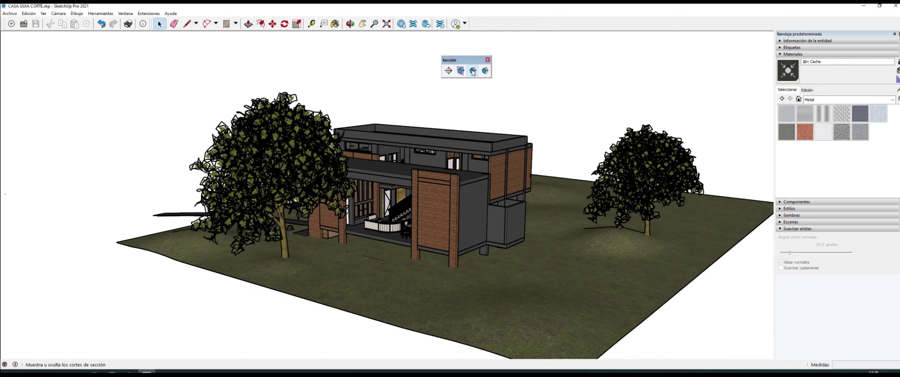
click(473, 72)
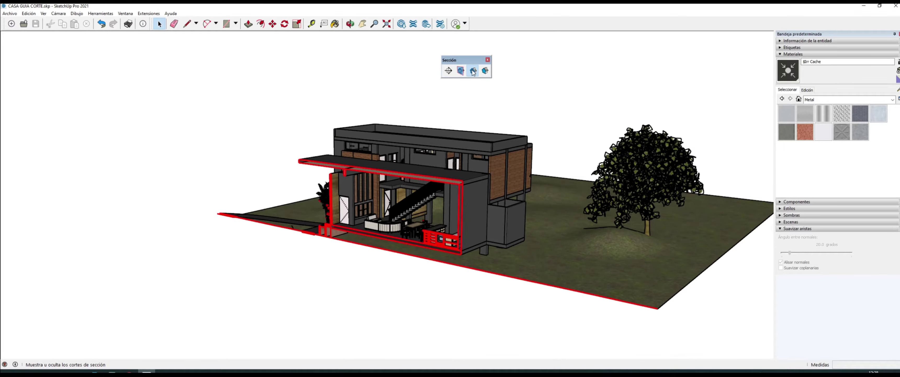
click(473, 72)
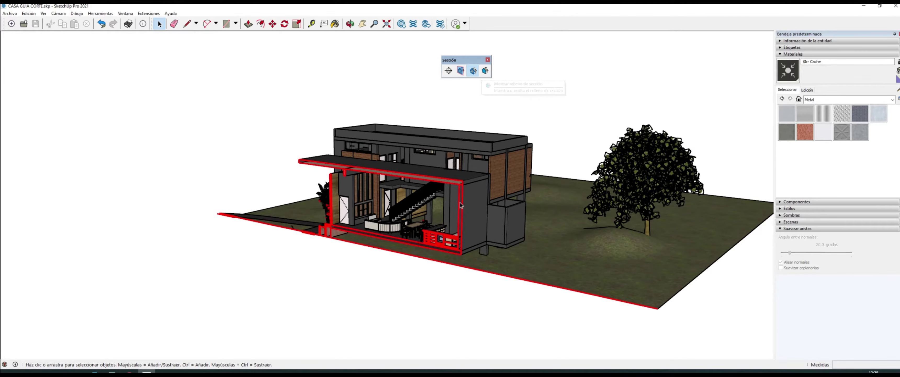
Orbit and zoom toward a near-front view of the sectioned house
middle_drag(484, 105, 522, 146)
scroll(521, 146, up, 2)
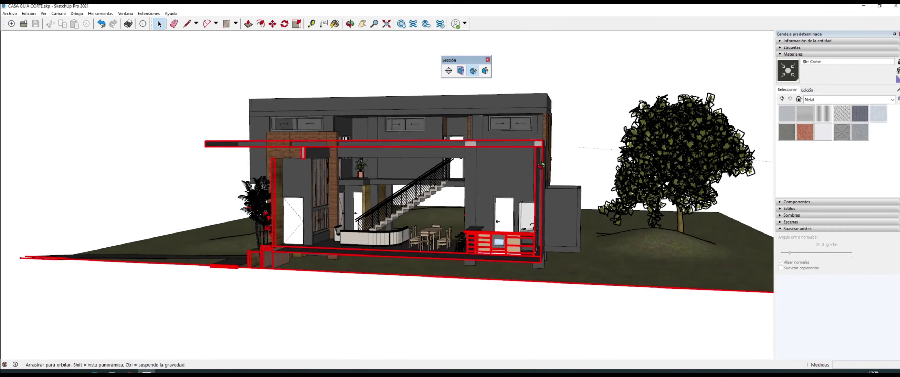
scroll(542, 151, up, 3)
scroll(560, 153, down, 2)
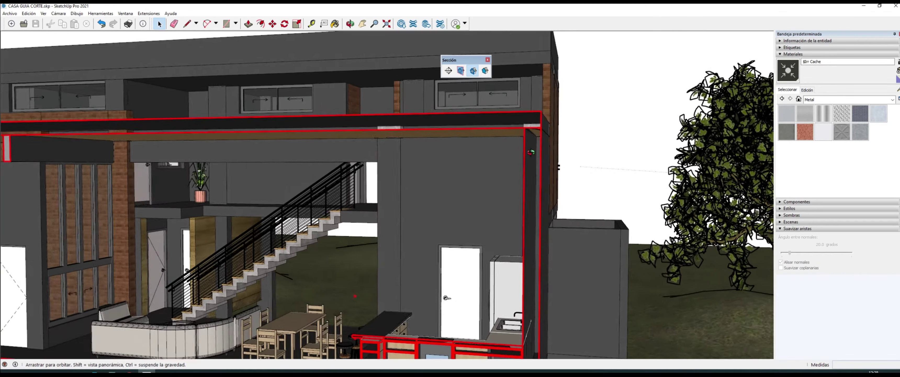
scroll(553, 147, down, 2)
scroll(531, 140, down, 2)
scroll(521, 131, down, 2)
middle_drag(383, 145, 395, 155)
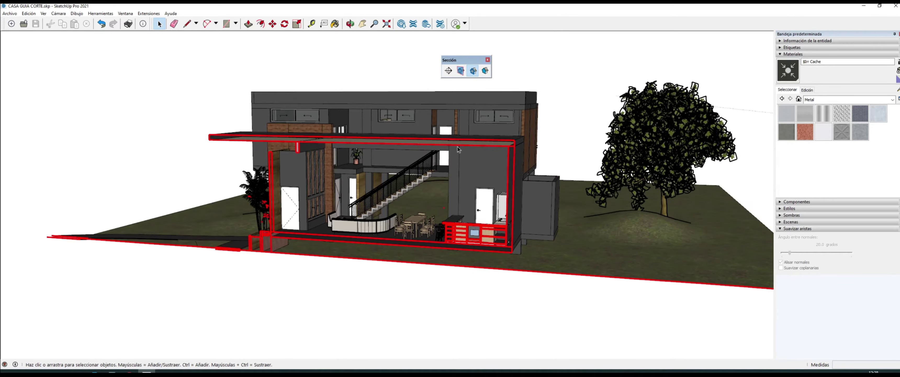
scroll(469, 136, up, 2)
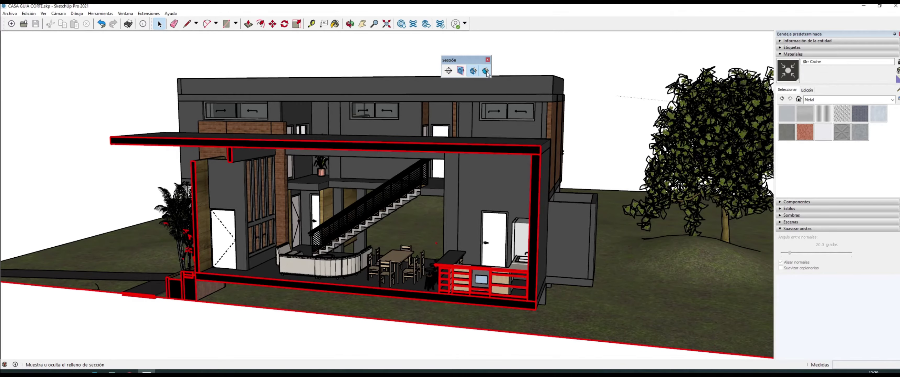
scroll(416, 114, down, 2)
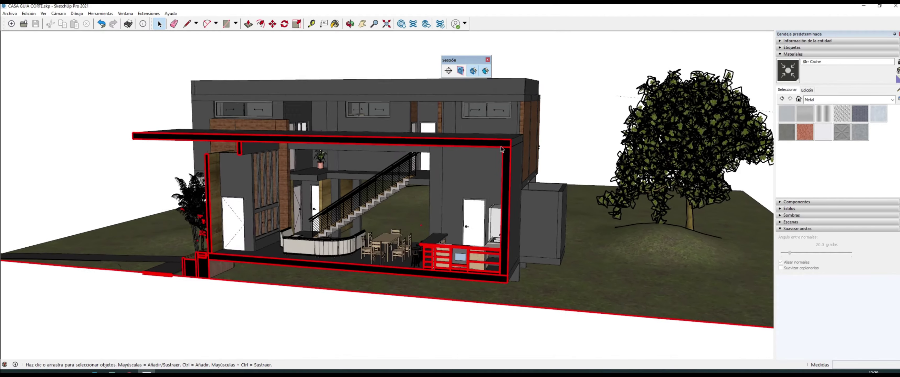
scroll(455, 133, up, 5)
mouse_move(455, 133)
middle_down()
mouse_move(439, 143)
mouse_move(460, 303)
middle_up()
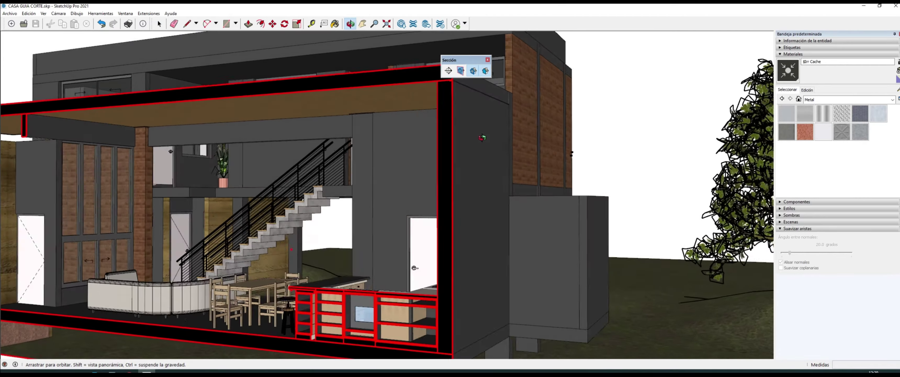
scroll(460, 303, down, 1)
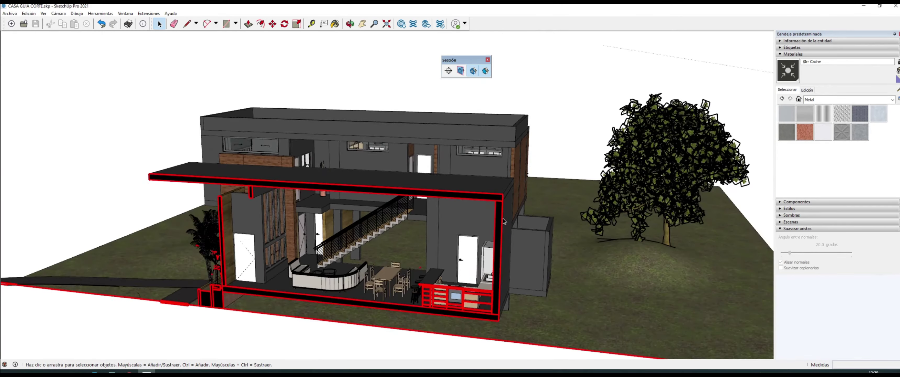
scroll(482, 252, up, 2)
scroll(503, 197, up, 3)
scroll(502, 197, down, 3)
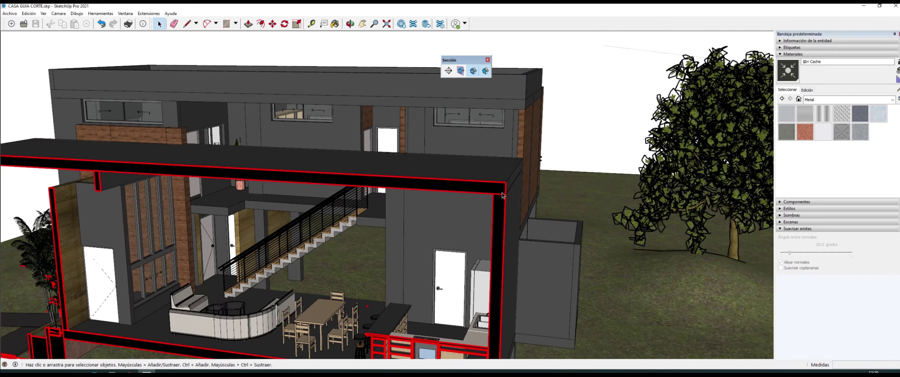
Straighten the view into a frontal section elevation and return to the Select tool
mouse_move(487, 217)
middle_down()
mouse_move(539, 188)
mouse_move(409, 332)
middle_up()
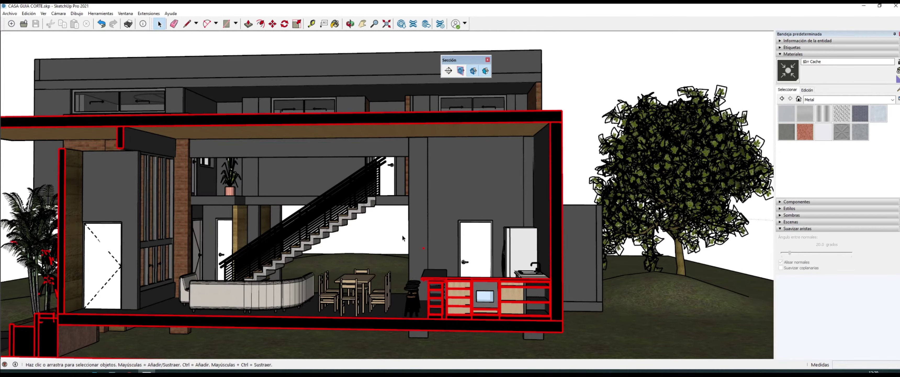
scroll(481, 192, down, 1)
scroll(481, 192, down, 1)
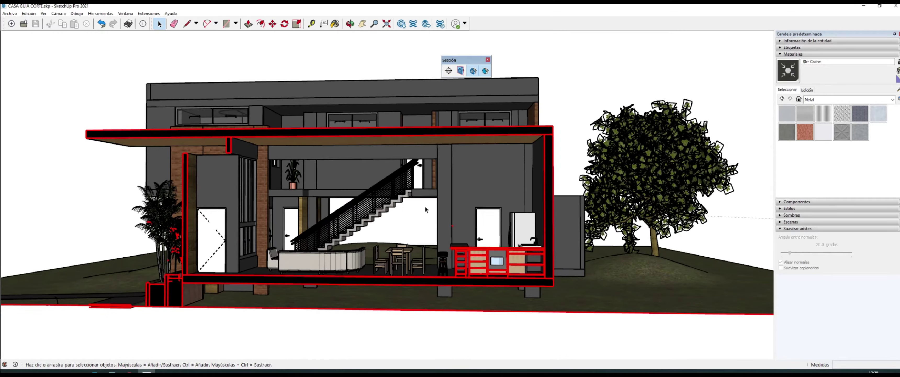
middle_drag(474, 214, 514, 209)
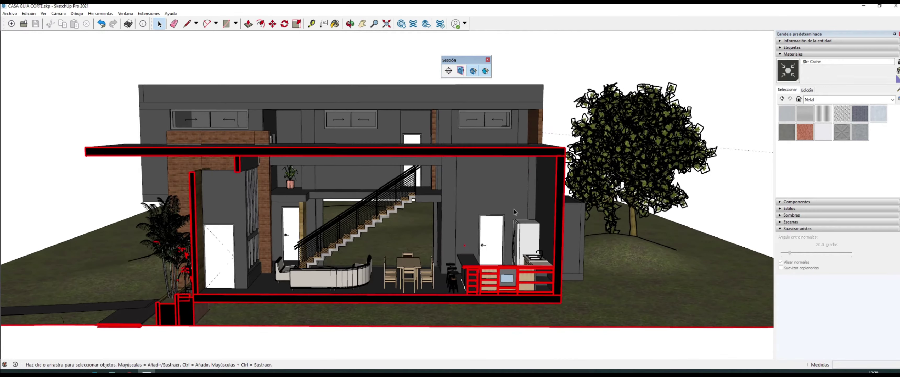
scroll(608, 222, down, 2)
scroll(505, 222, up, 2)
scroll(457, 135, up, 1)
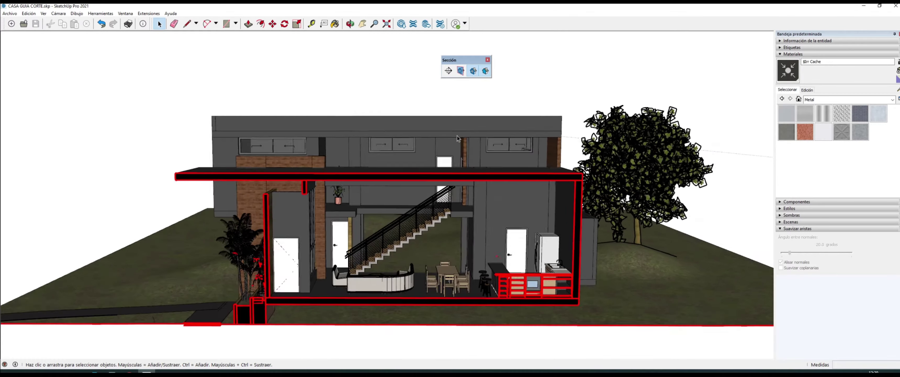
scroll(491, 173, up, 2)
mouse_move(491, 170)
middle_down()
mouse_move(271, 158)
mouse_move(490, 157)
middle_up()
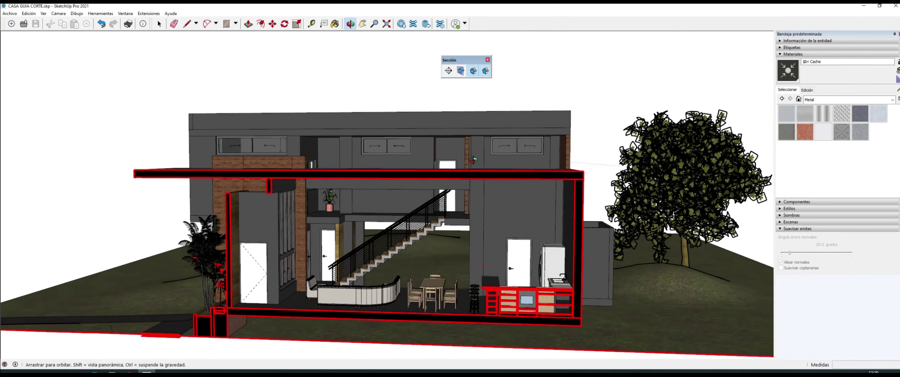
drag(490, 157, 491, 157)
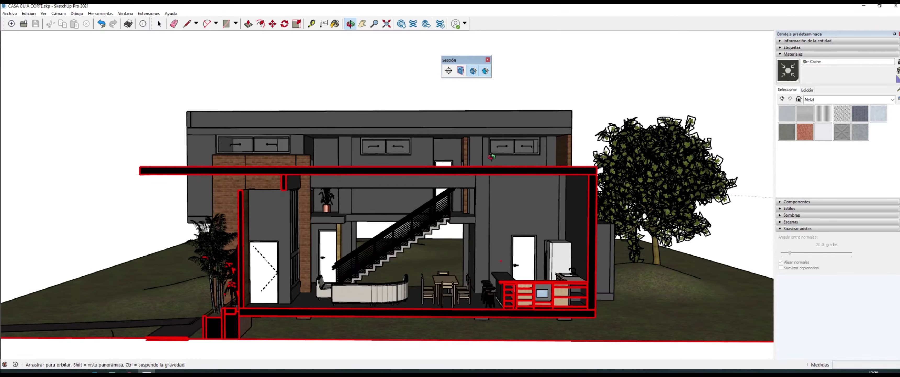
key(space)
scroll(518, 158, down, 3)
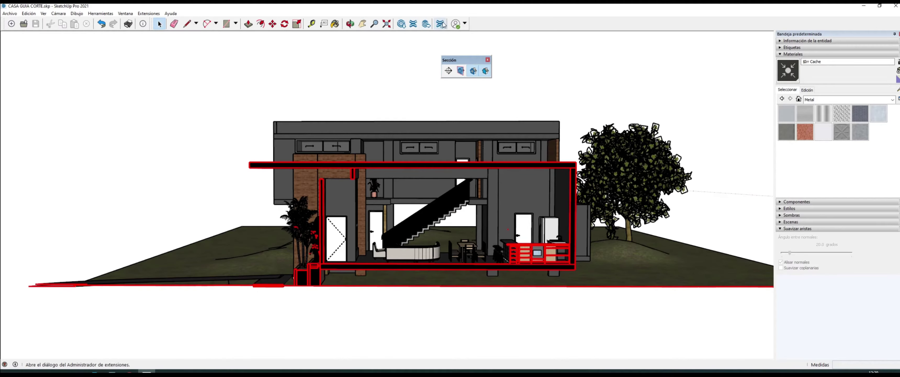
Show the Vistas toolbar and place it at the top of the viewport
right_click(420, 24)
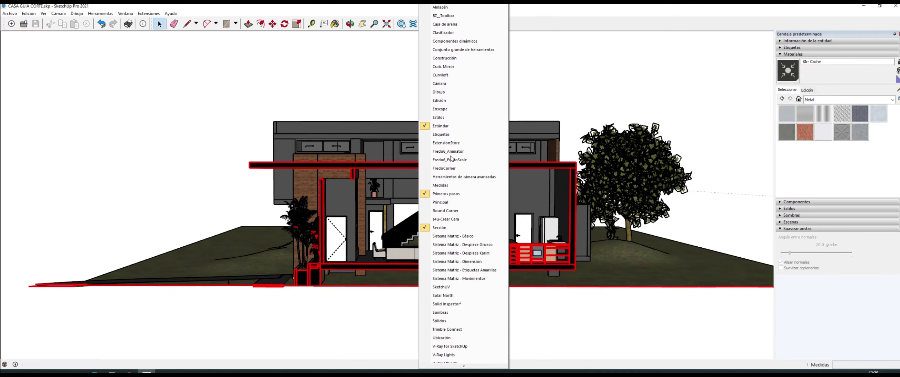
scroll(446, 203, down, 2)
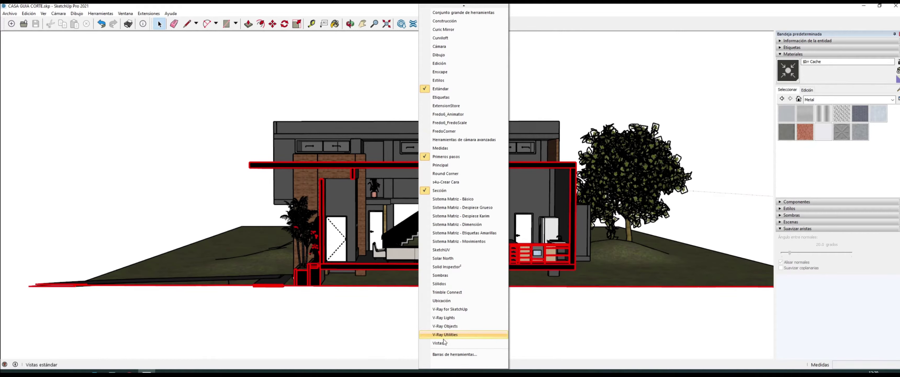
click(438, 343)
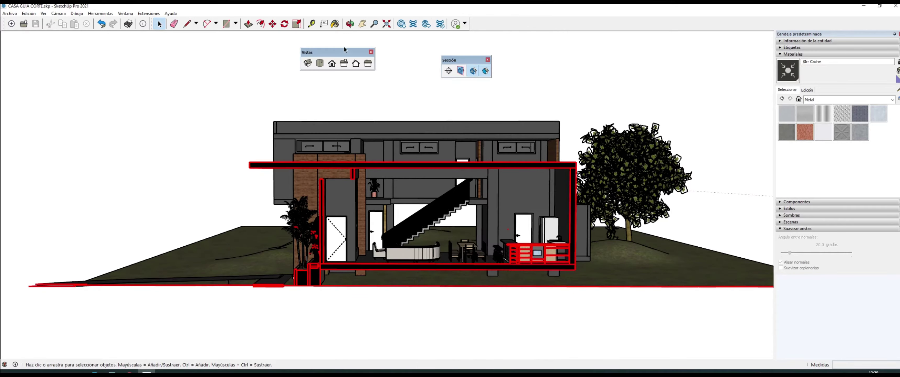
drag(339, 55, 390, 65)
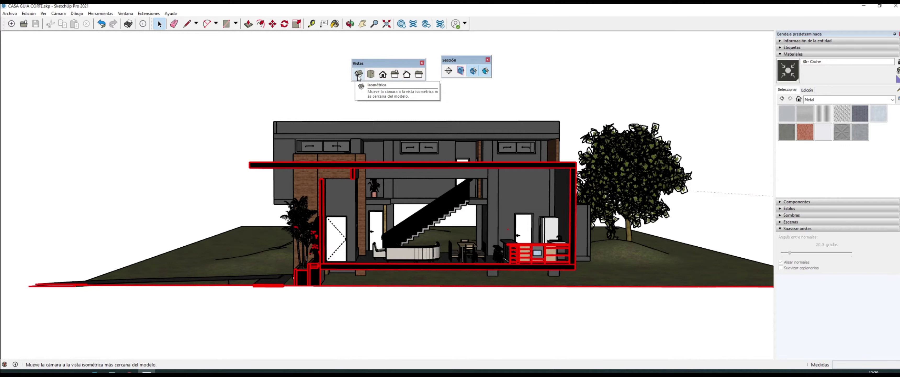
Cycle through isometric, top, front, right and back views, ending on the left elevation
click(359, 74)
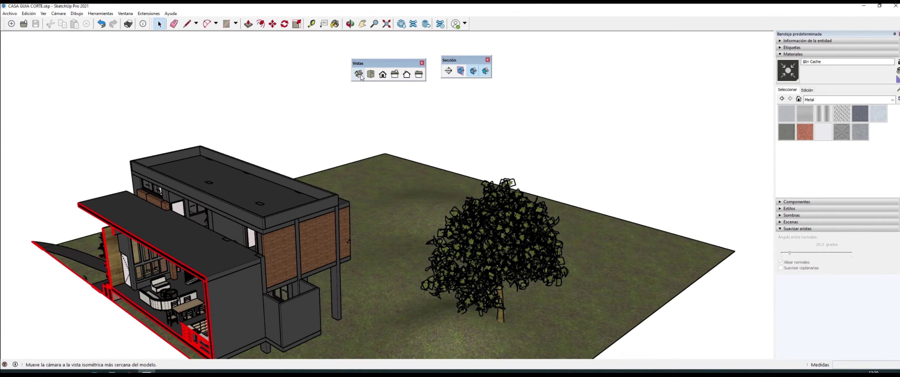
click(371, 74)
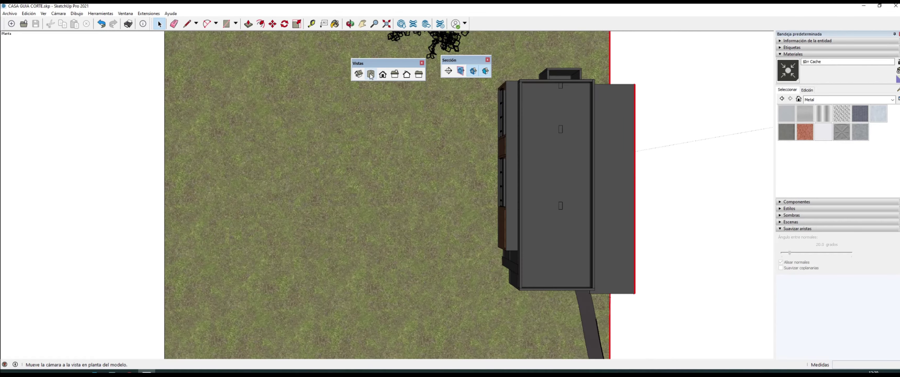
click(383, 75)
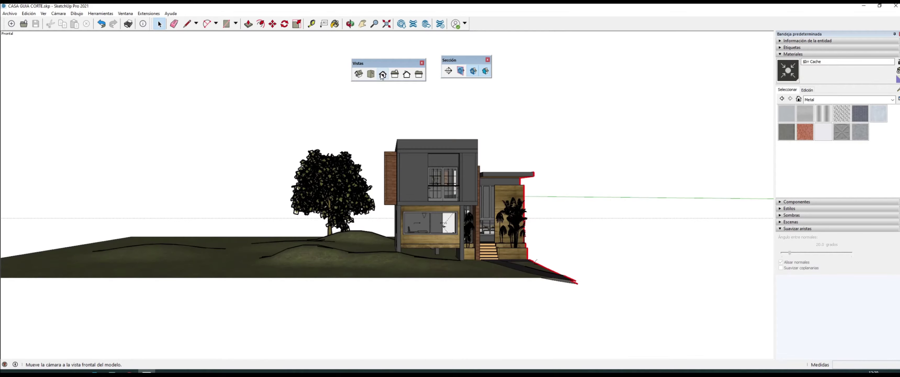
click(395, 74)
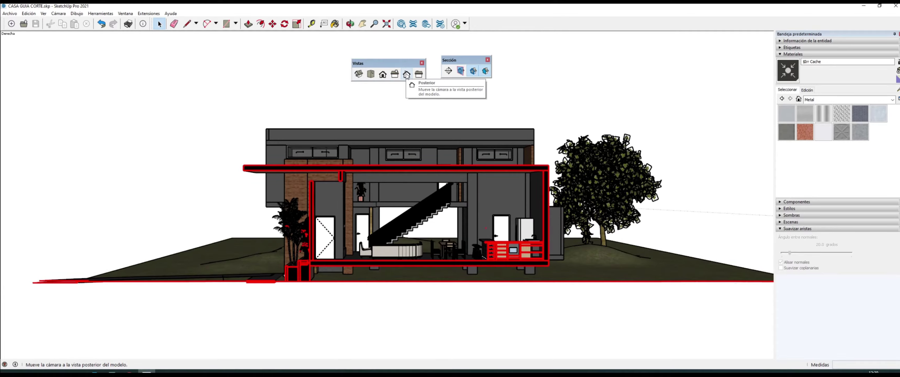
click(407, 75)
click(419, 74)
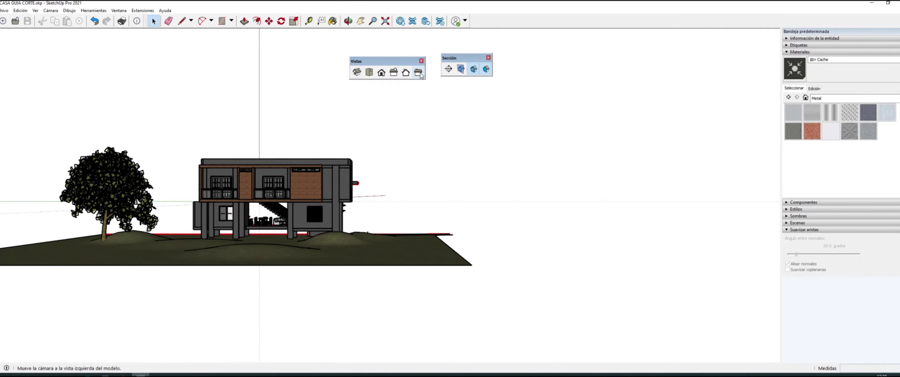
Return to the right-side view, zoom to frame the section, and open the Cámara menu
click(397, 74)
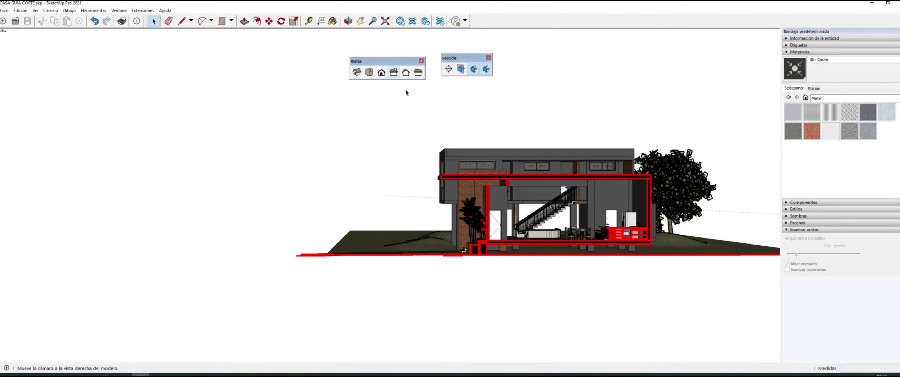
scroll(670, 199, up, 2)
scroll(670, 199, up, 3)
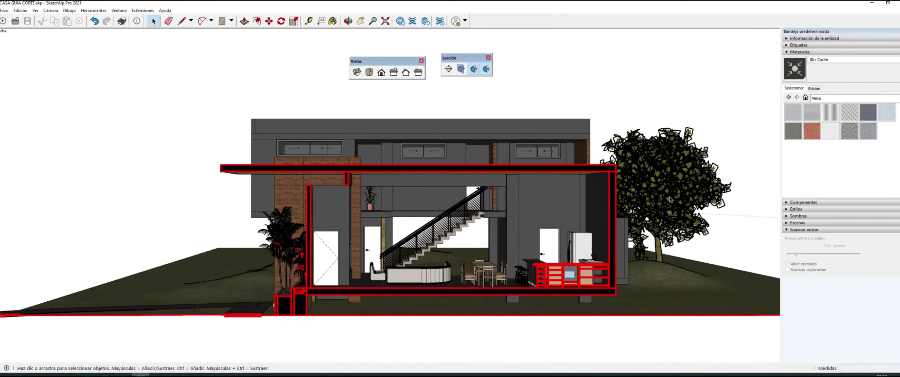
scroll(208, 238, down, 2)
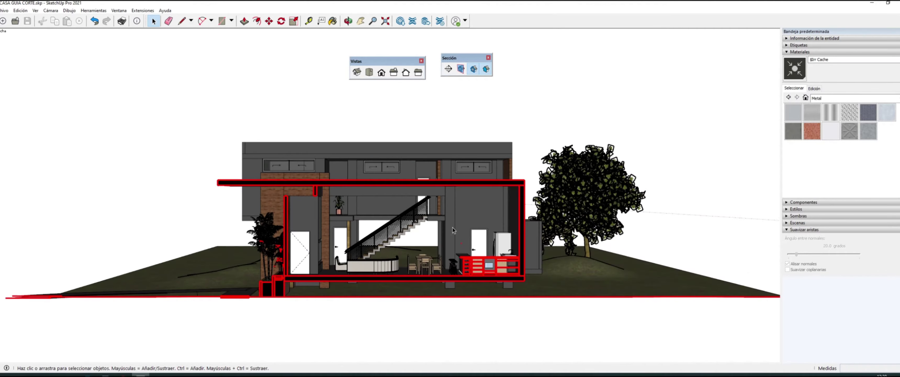
scroll(452, 227, up, 1)
scroll(416, 212, up, 2)
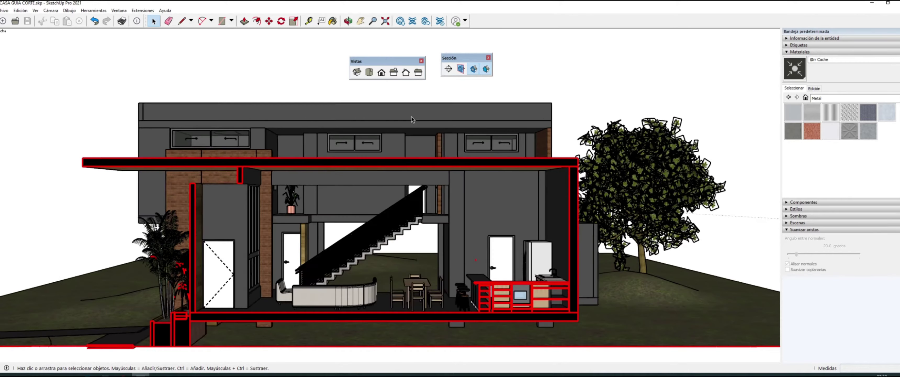
scroll(412, 119, down, 1)
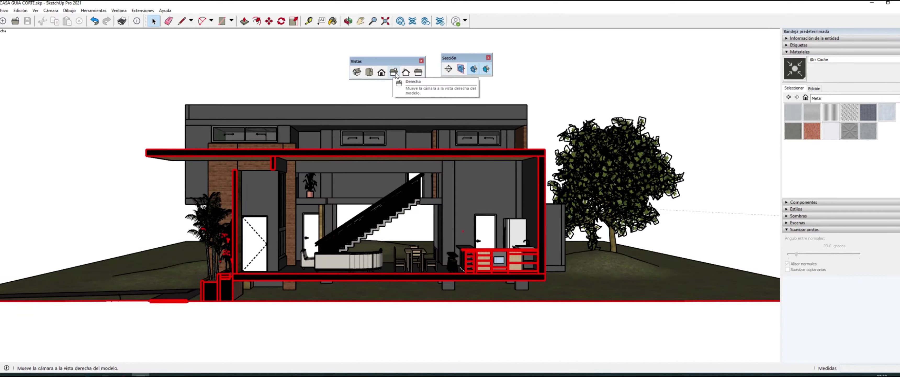
click(395, 74)
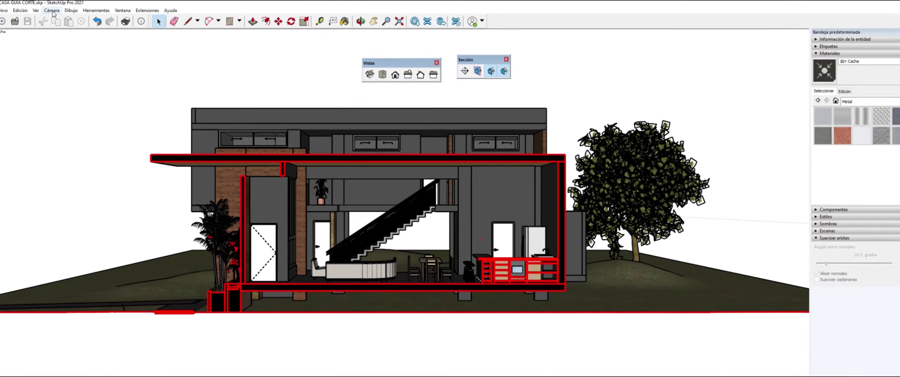
click(51, 11)
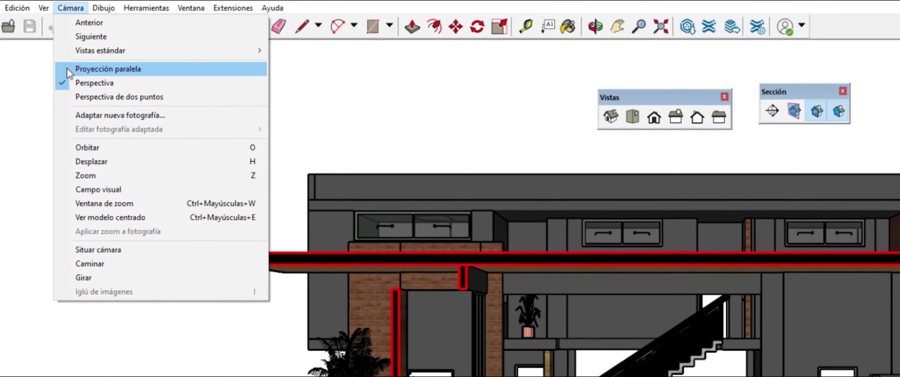
Switch to parallel projection, zoom into the section, and expand the Estilos panel
click(69, 71)
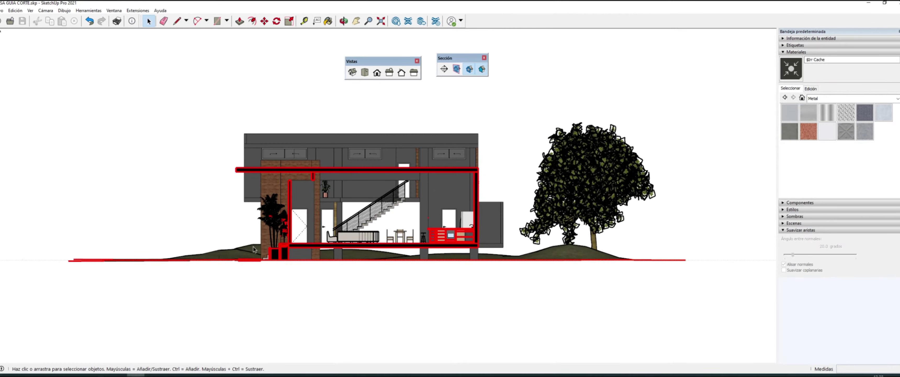
scroll(268, 205, up, 1)
scroll(457, 155, up, 1)
scroll(456, 156, up, 1)
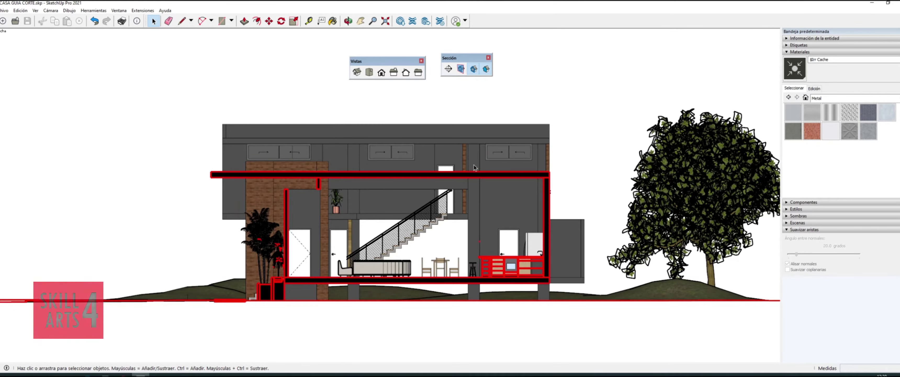
scroll(482, 170, up, 1)
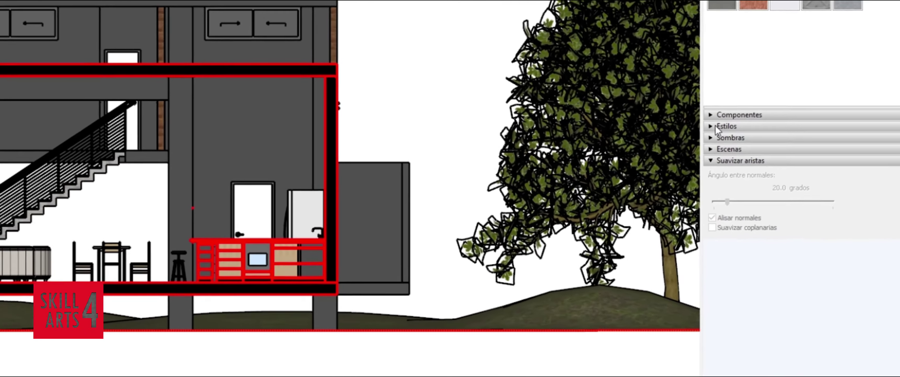
click(790, 209)
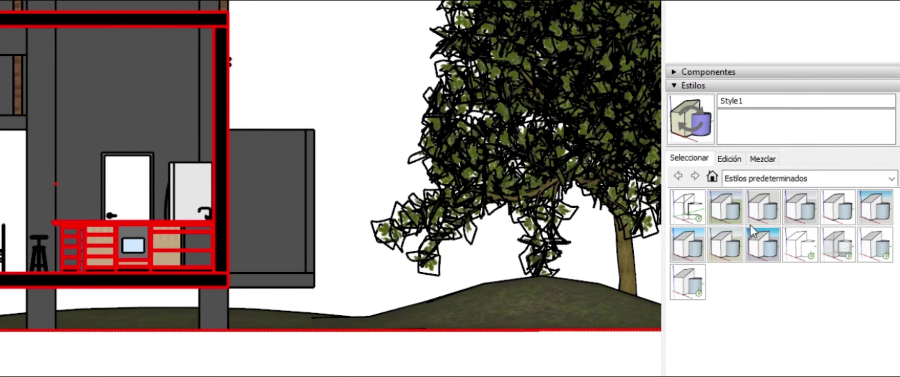
Try the Carpintería, Diseño arquitectónico, Predeterminado and Sencillo styles, settling on Línea oculta
click(763, 207)
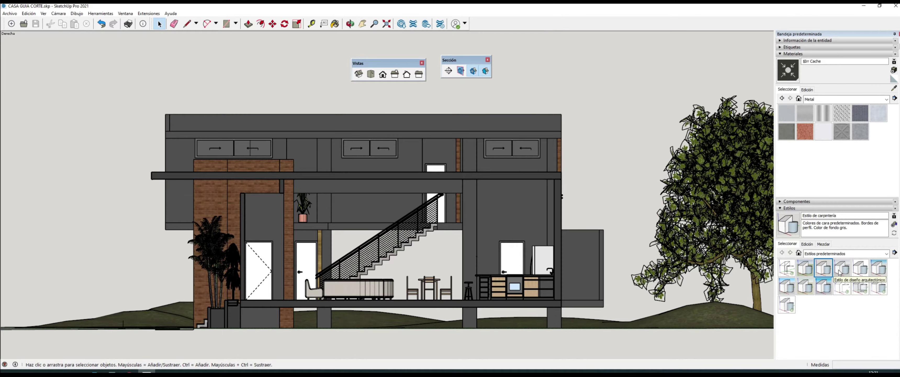
click(841, 270)
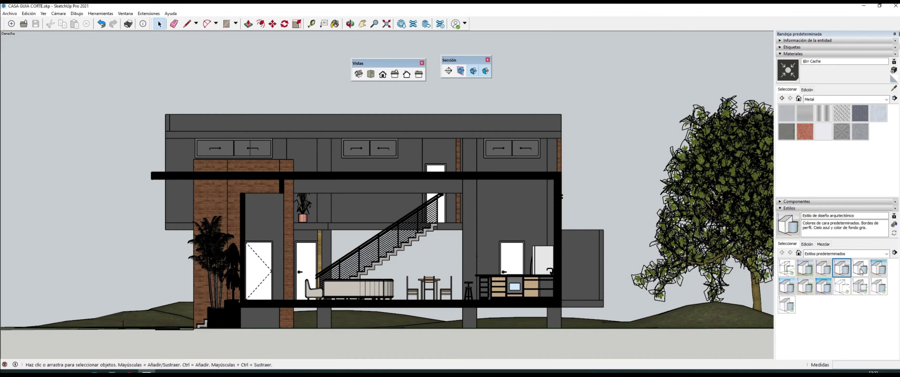
click(865, 271)
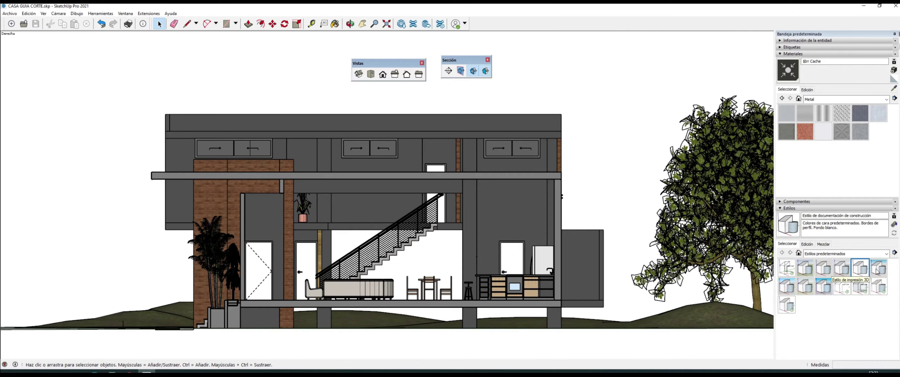
click(876, 272)
click(805, 287)
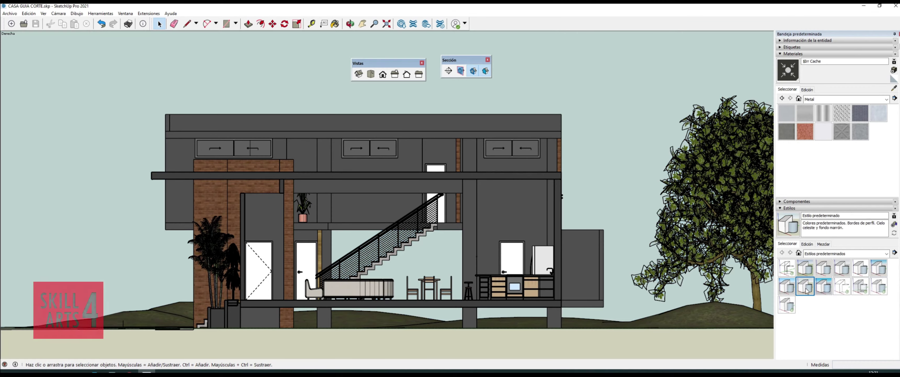
click(824, 293)
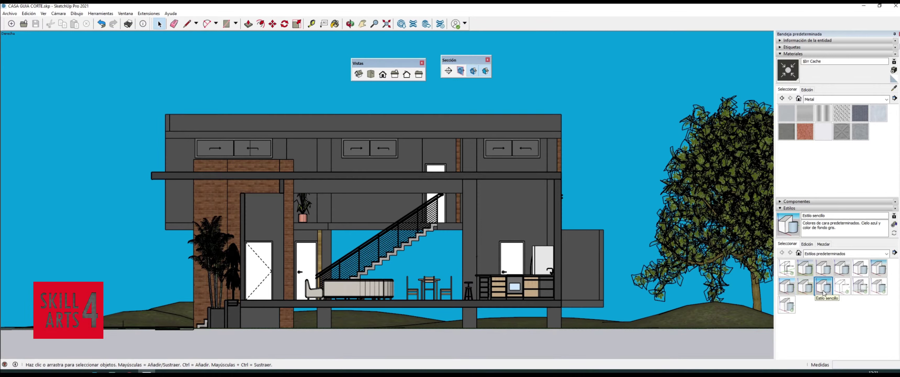
click(843, 290)
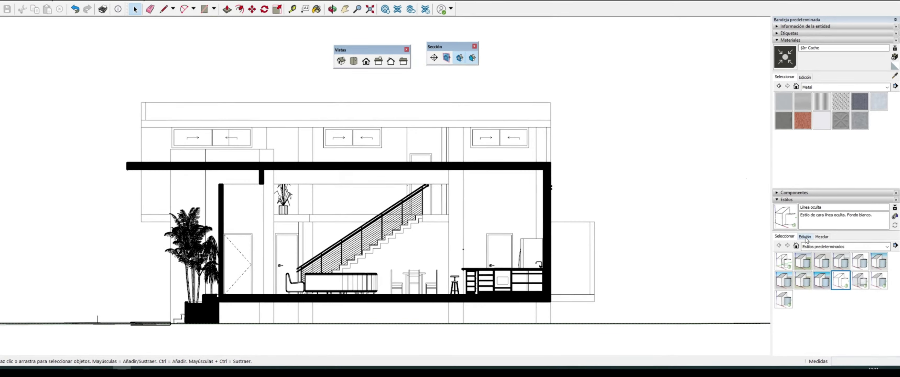
In the style's face settings, try wireframe, hidden-line, shaded and textured, then choose Monocromo
click(809, 240)
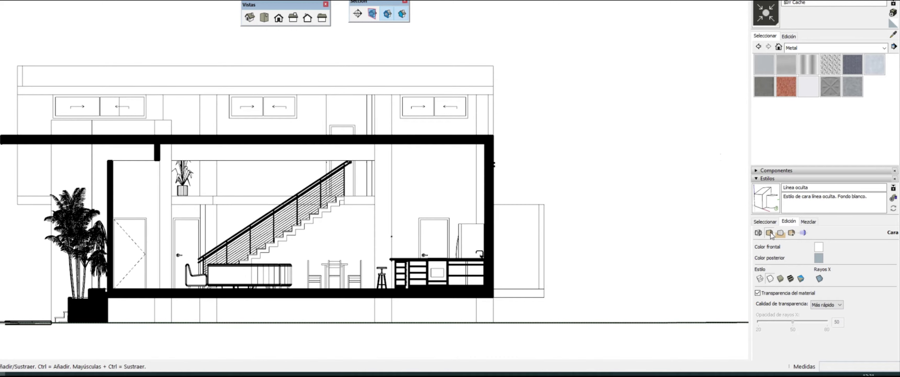
click(761, 279)
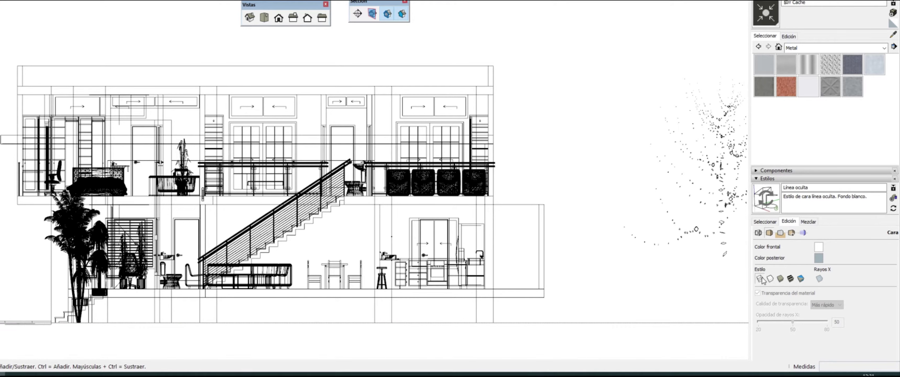
click(770, 279)
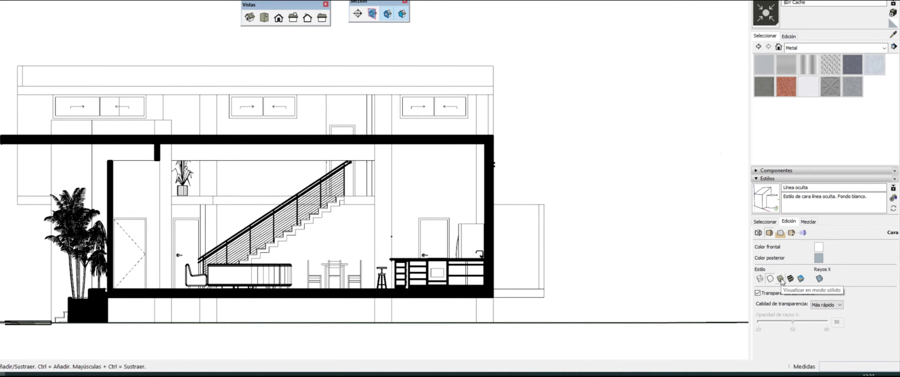
click(781, 279)
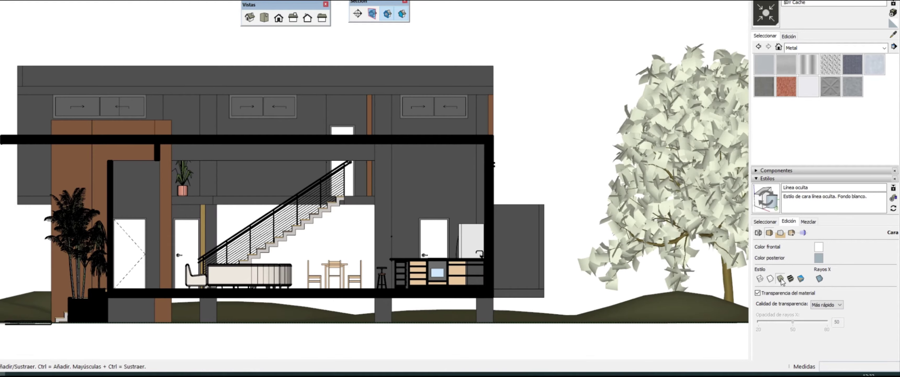
click(790, 279)
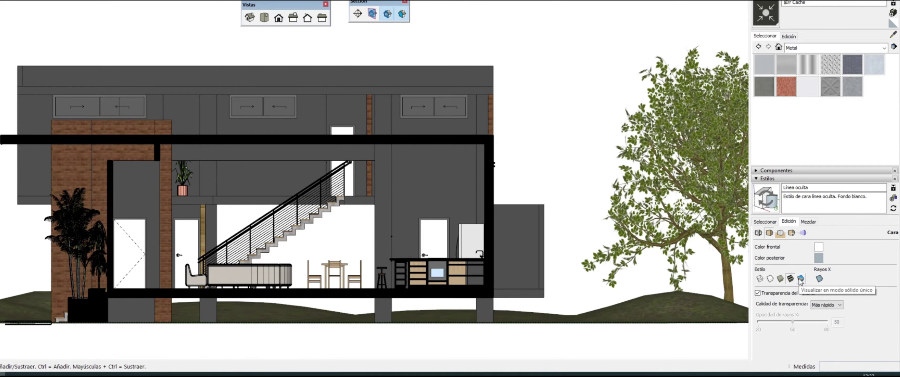
click(800, 278)
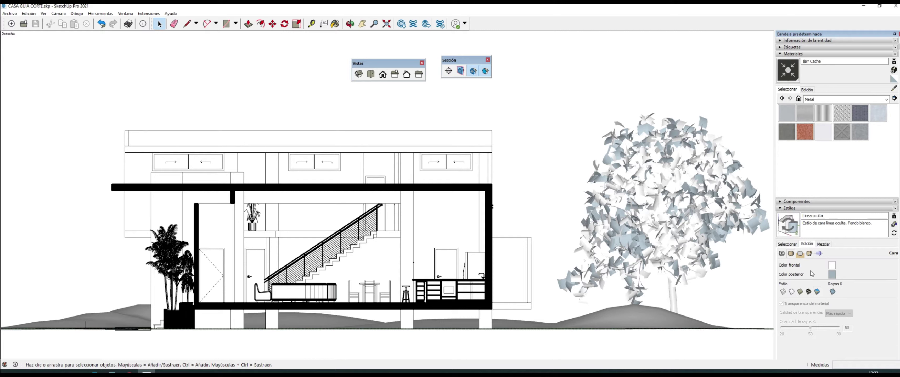
Keep the front face colour white after briefly testing a grey shade
click(832, 265)
drag(758, 201, 759, 215)
click(735, 237)
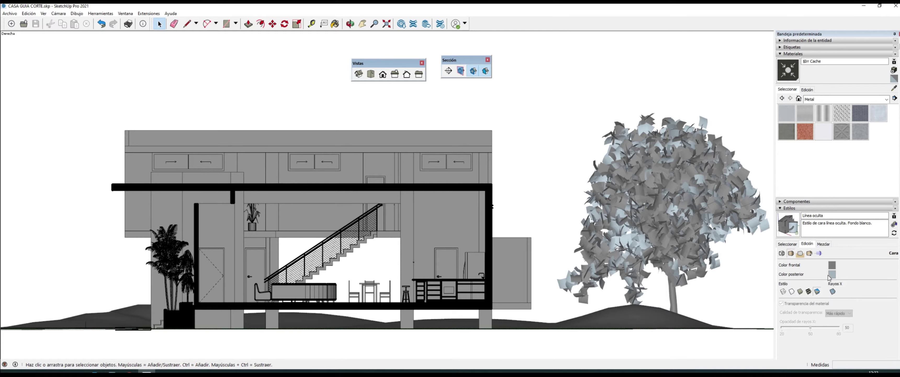
click(833, 267)
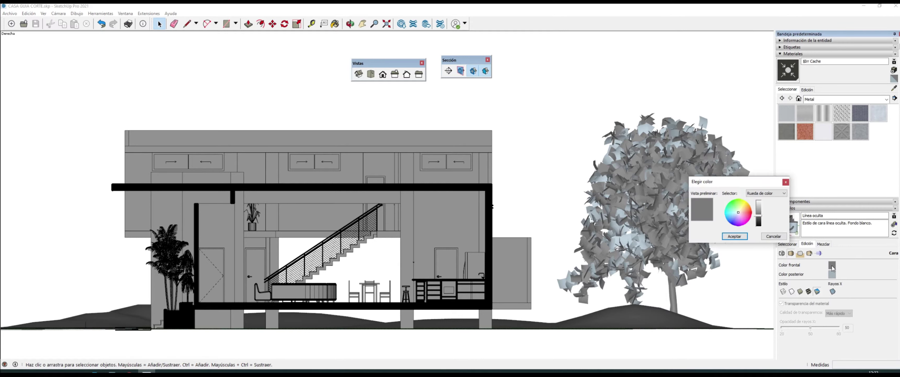
drag(759, 216, 759, 202)
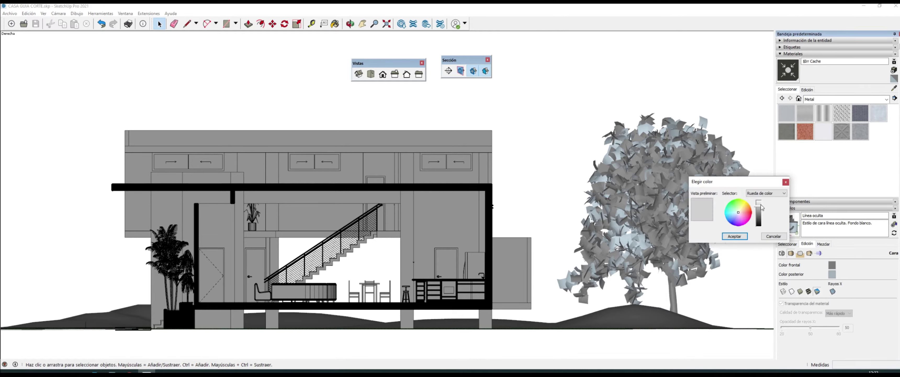
click(743, 239)
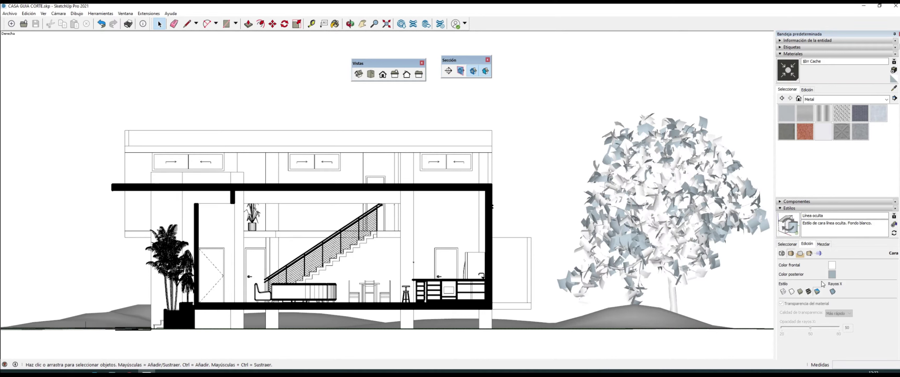
Set the back face colour to a light neutral grey
click(833, 275)
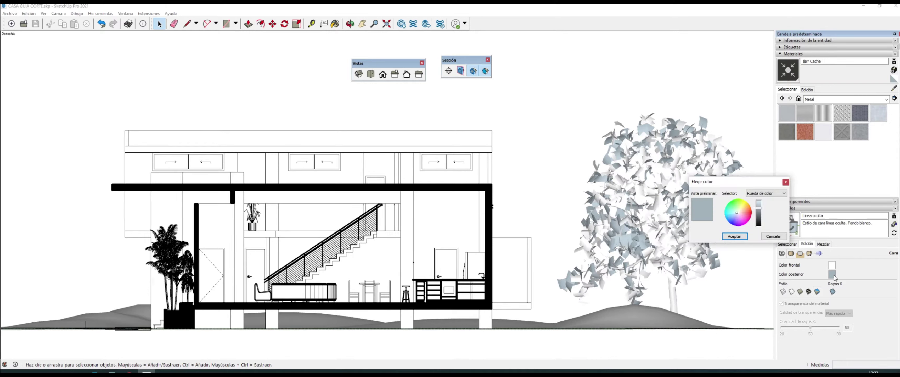
click(737, 212)
mouse_move(760, 210)
mouse_down()
mouse_move(759, 220)
mouse_move(764, 212)
mouse_up()
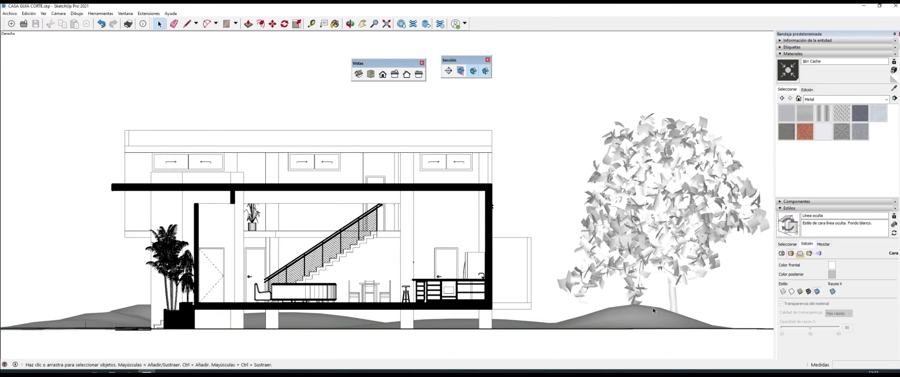
click(801, 254)
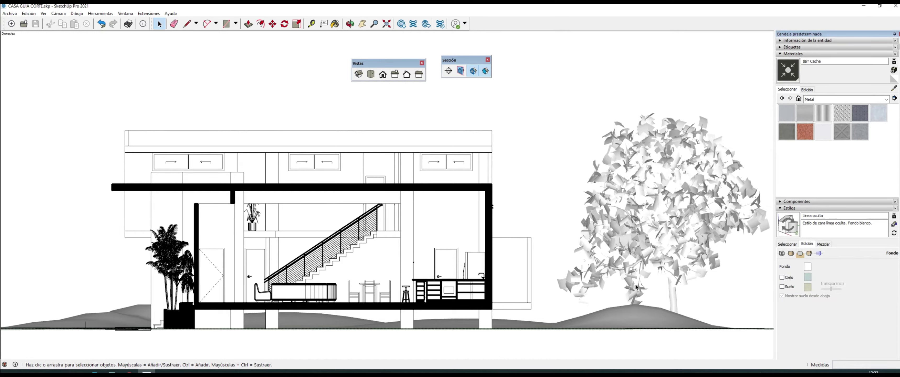
Turn on sky and ground and set the sky colour to pale cyan
click(783, 278)
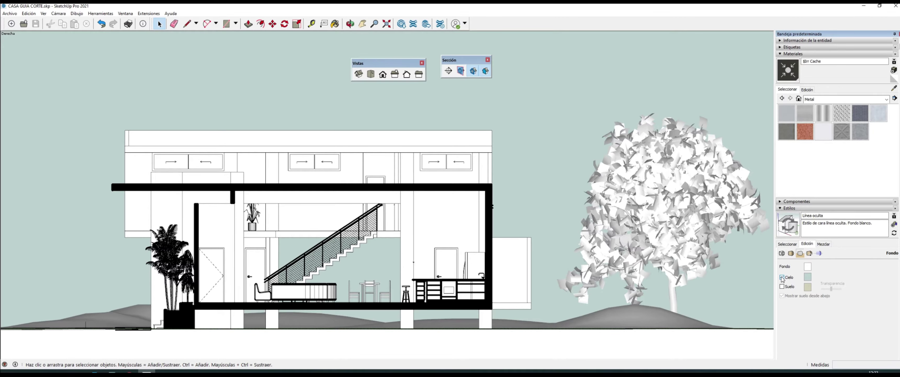
scroll(626, 248, down, 2)
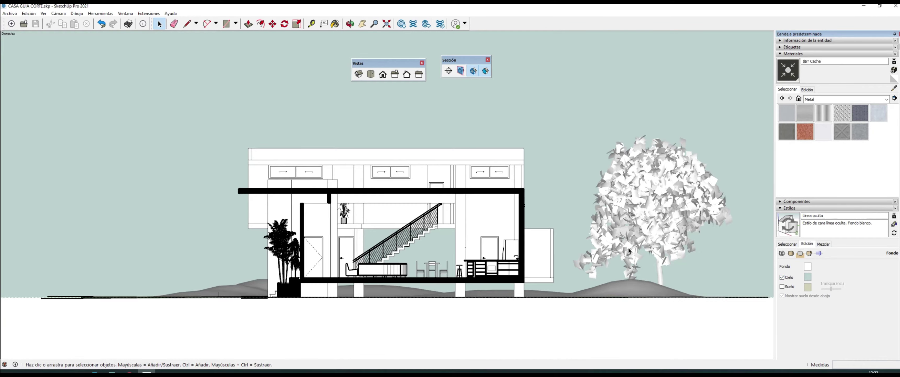
click(783, 287)
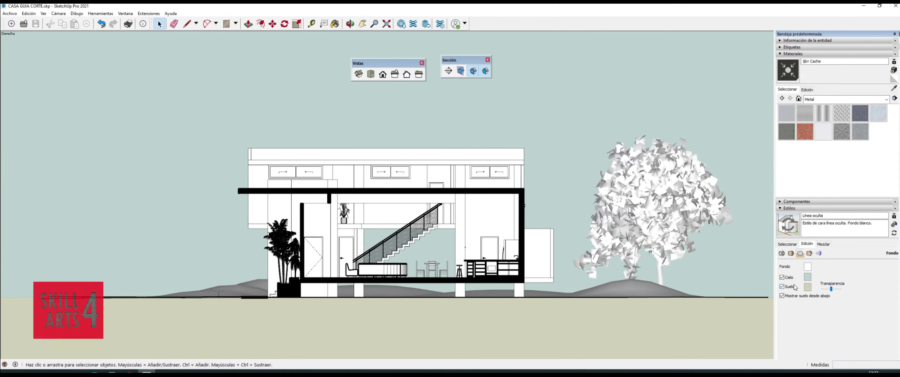
click(808, 279)
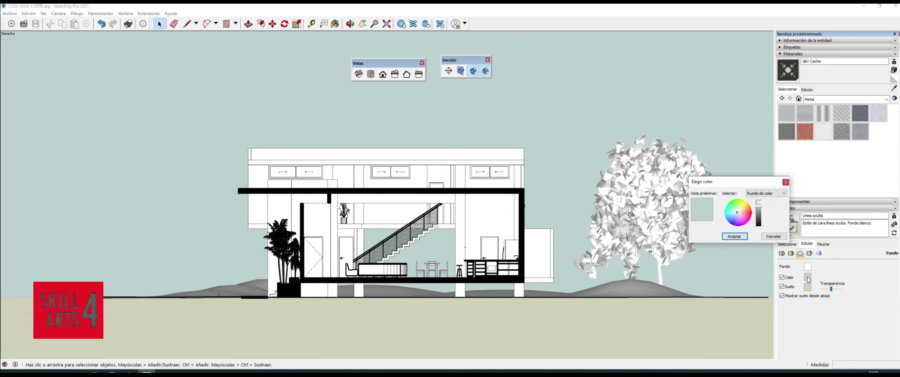
click(734, 212)
drag(758, 207, 760, 203)
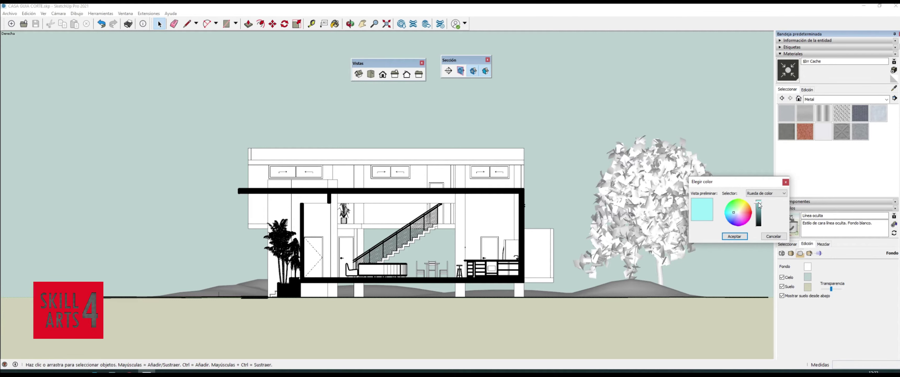
click(736, 213)
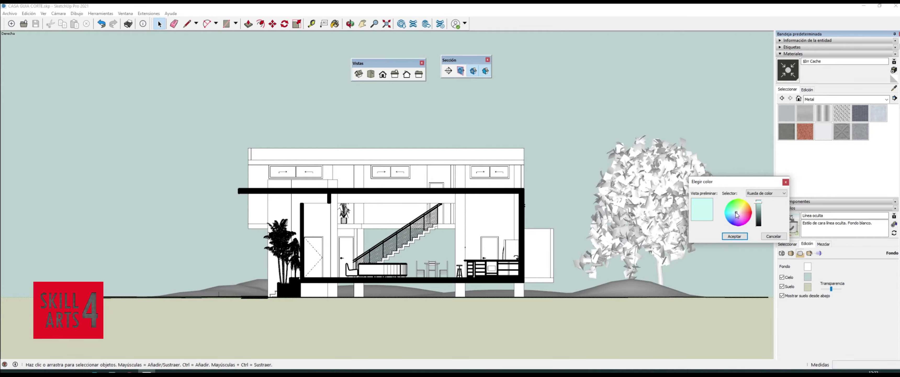
click(736, 236)
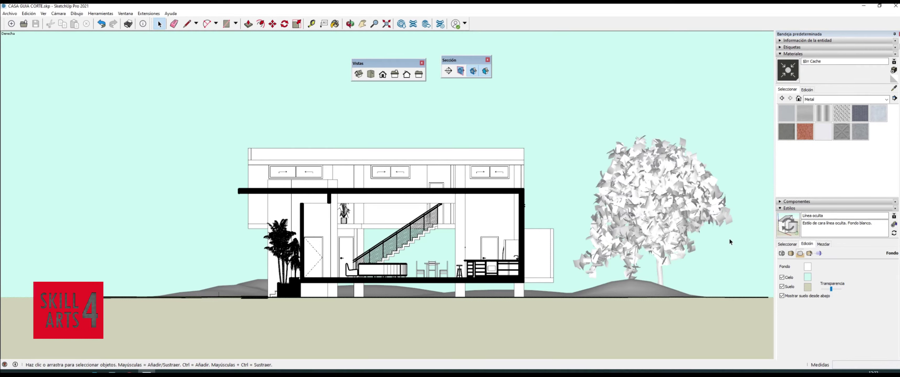
Set the ground colour to brown, then hide both ground and sky for a white background
click(808, 287)
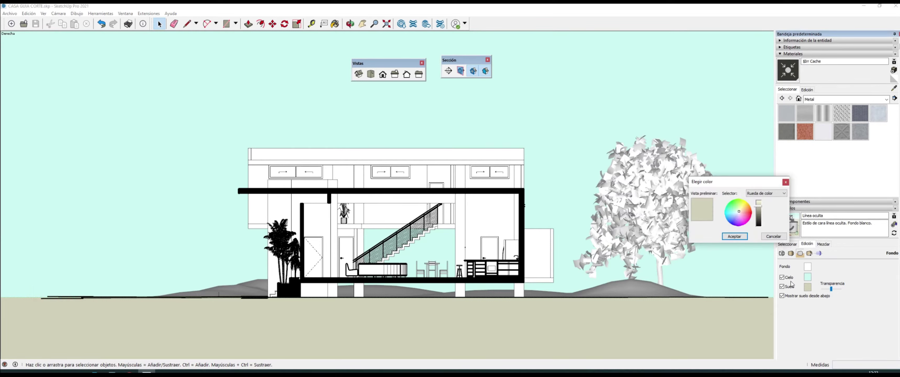
click(759, 215)
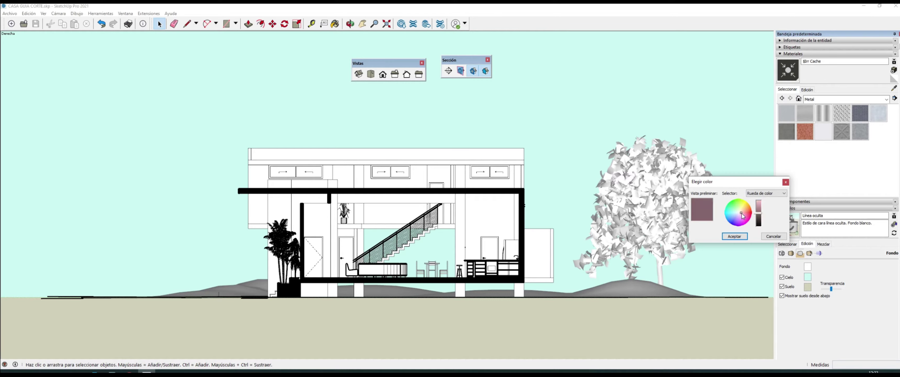
click(741, 211)
click(734, 236)
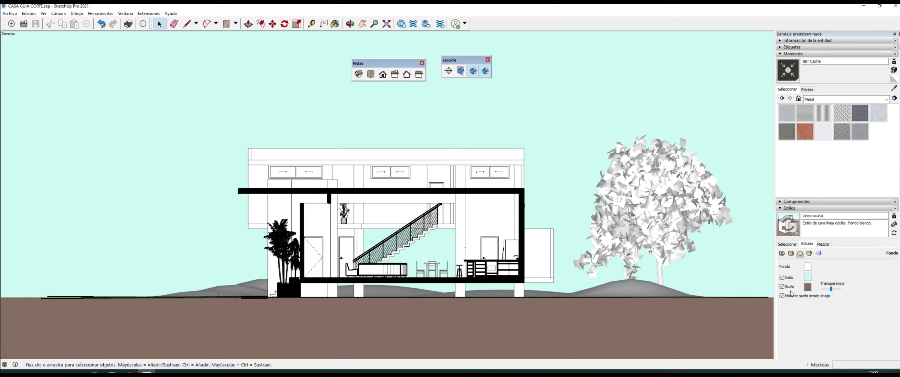
click(783, 286)
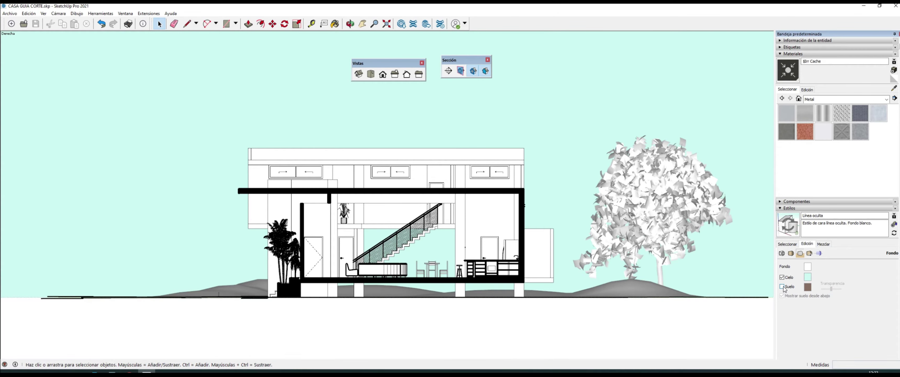
click(782, 277)
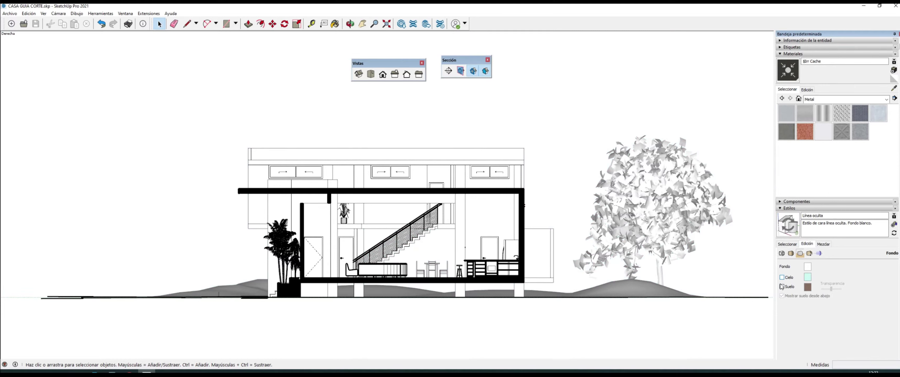
click(782, 287)
mouse_move(831, 290)
mouse_down()
mouse_move(838, 293)
mouse_move(830, 290)
mouse_up()
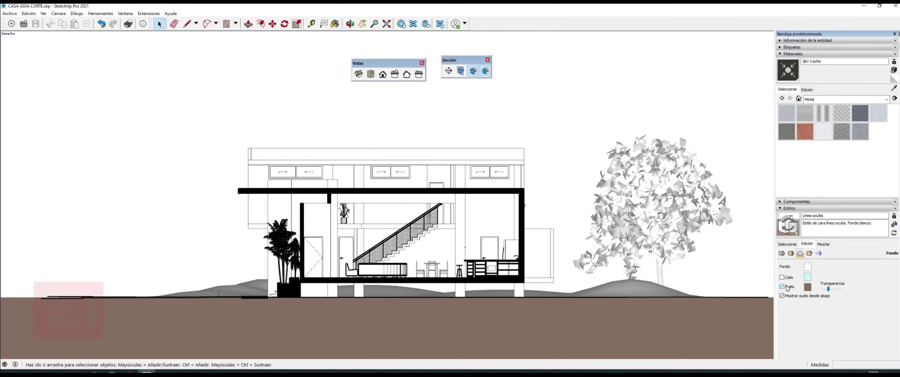
click(786, 287)
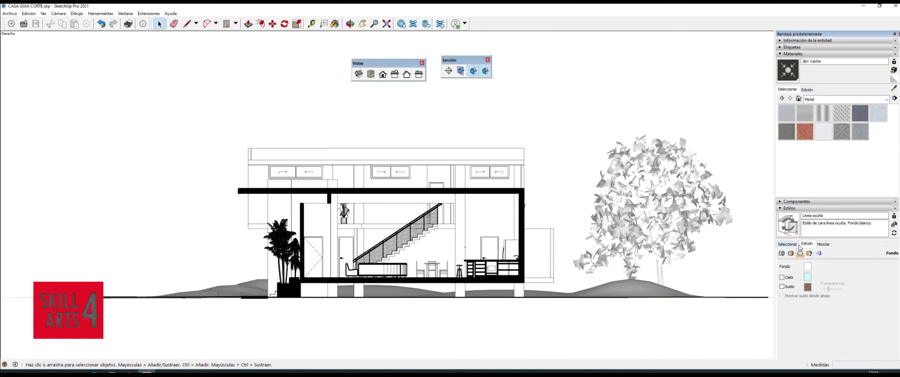
Change the section fill colour from black to mid grey in the Modeling settings
click(819, 253)
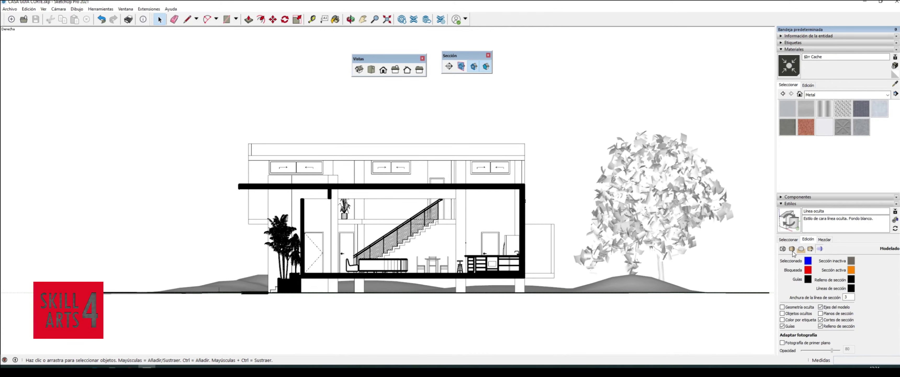
scroll(531, 216, up, 1)
scroll(531, 216, up, 3)
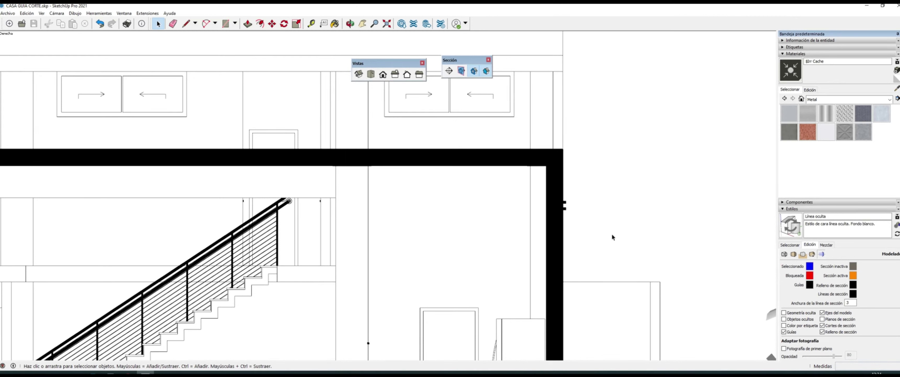
click(854, 286)
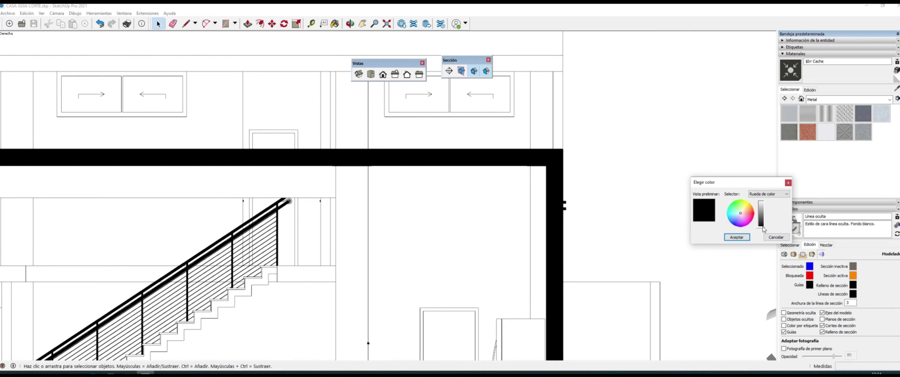
drag(763, 229, 763, 218)
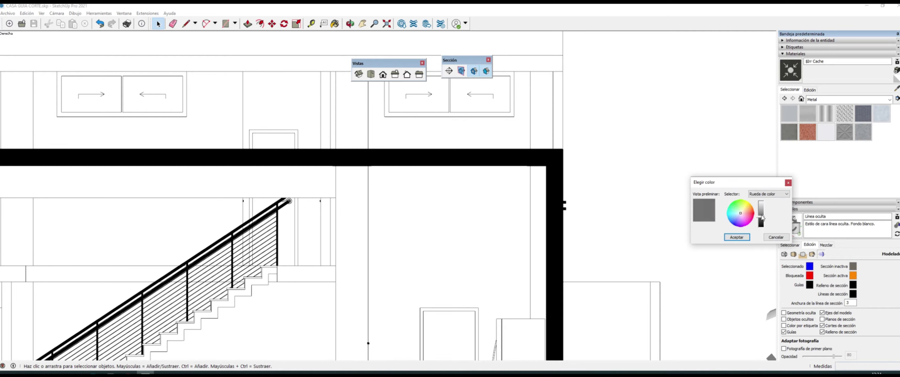
click(737, 237)
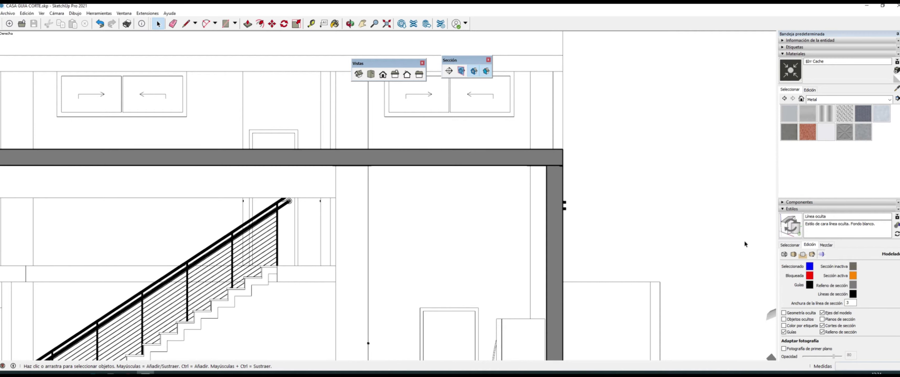
scroll(584, 172, down, 3)
scroll(615, 155, down, 1)
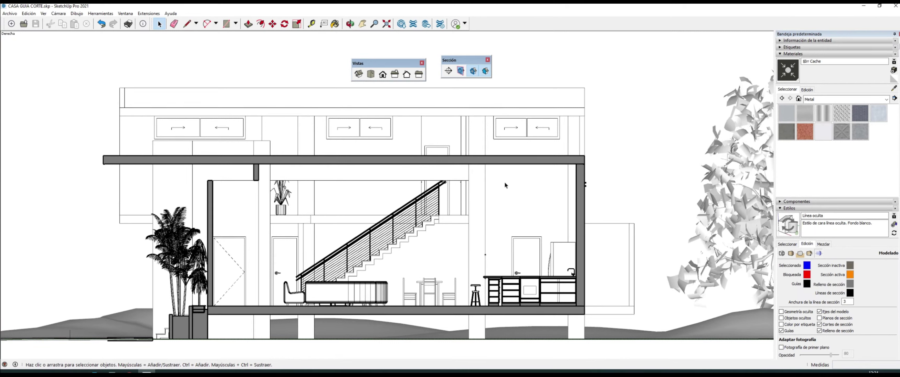
click(850, 293)
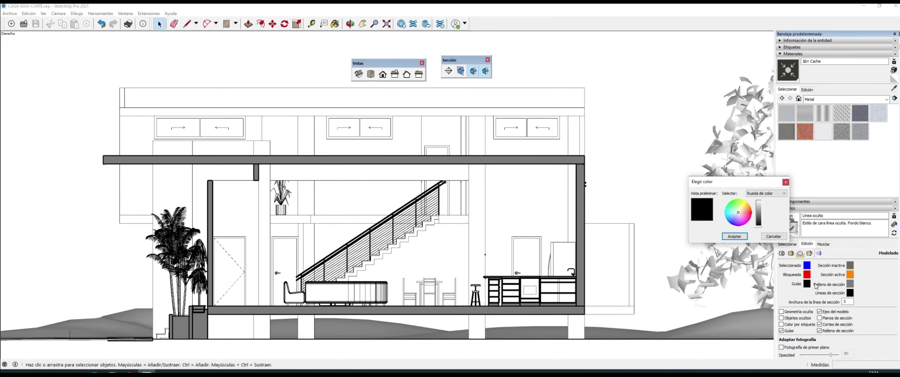
click(751, 213)
click(761, 210)
click(735, 237)
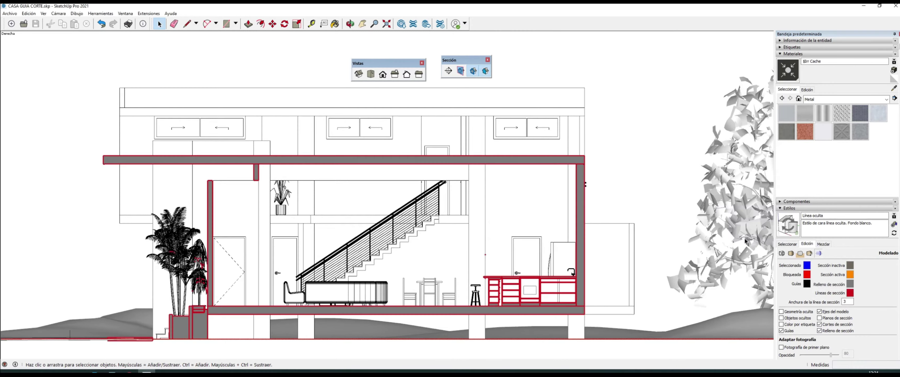
click(850, 293)
click(732, 220)
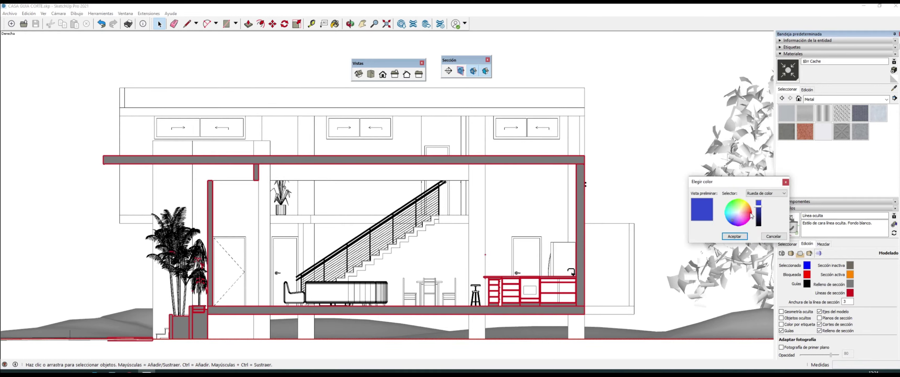
click(737, 218)
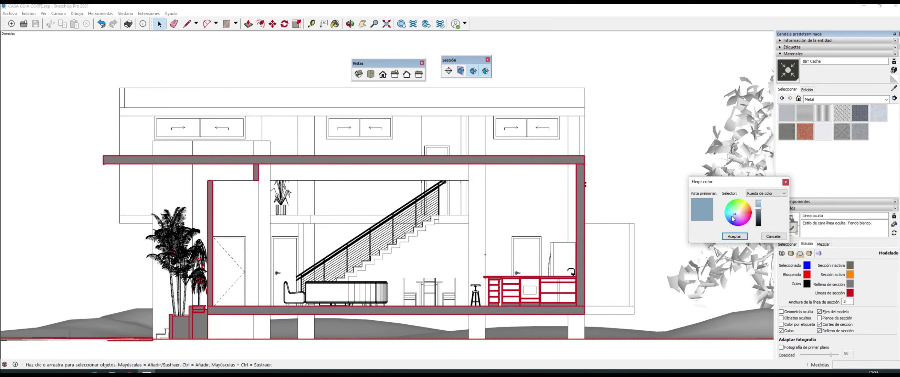
click(734, 238)
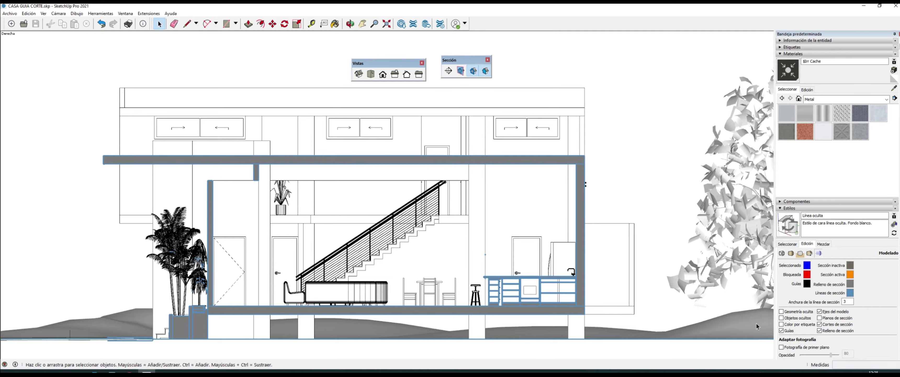
click(850, 293)
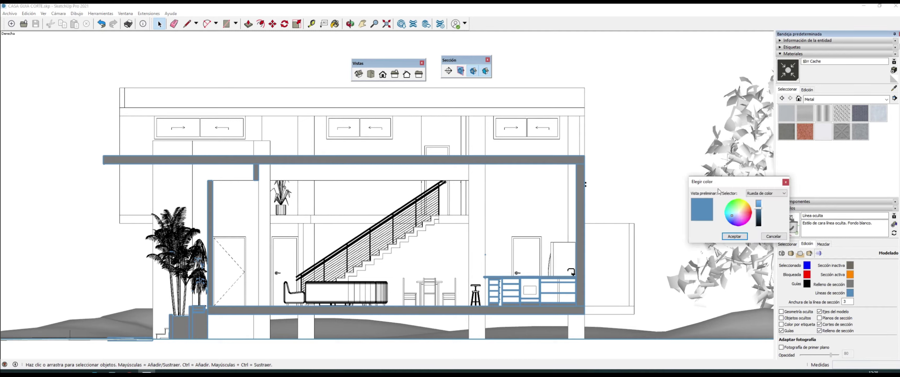
drag(763, 210, 762, 229)
click(735, 236)
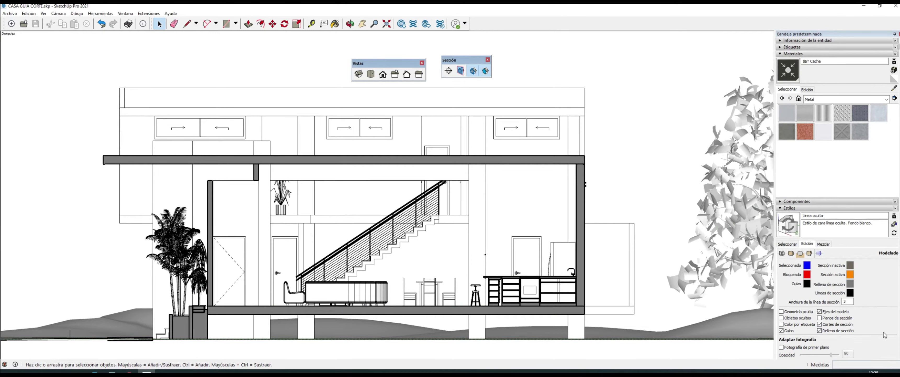
scroll(576, 157, up, 2)
scroll(577, 157, up, 3)
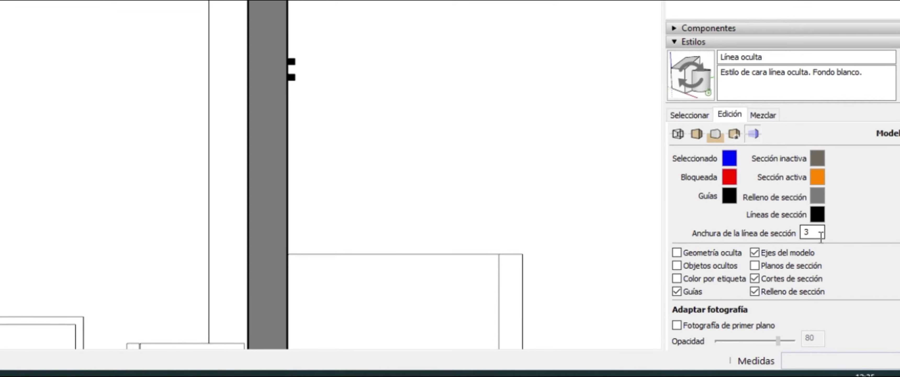
double_click(822, 234)
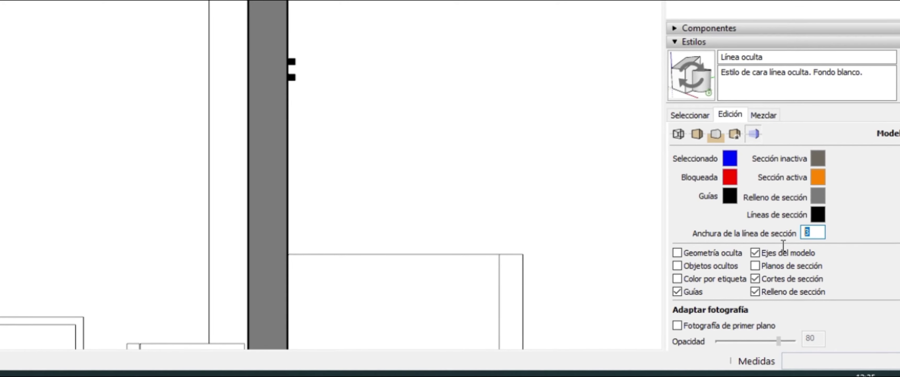
text(7)
key(Return)
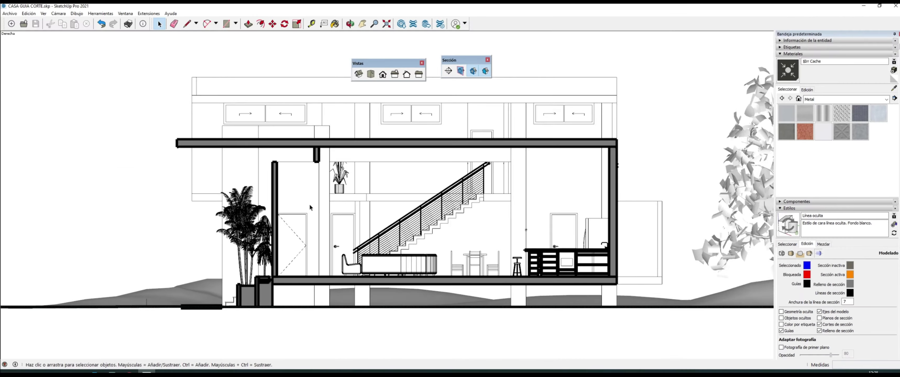
double_click(846, 301)
text(3)
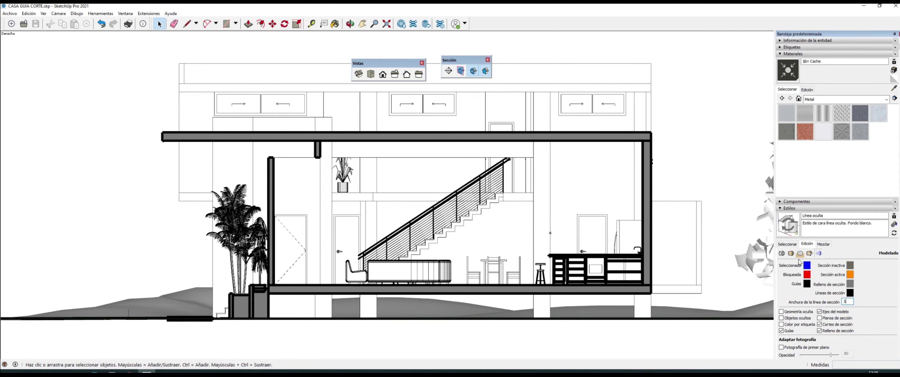
scroll(328, 303, down, 2)
scroll(328, 303, down, 1)
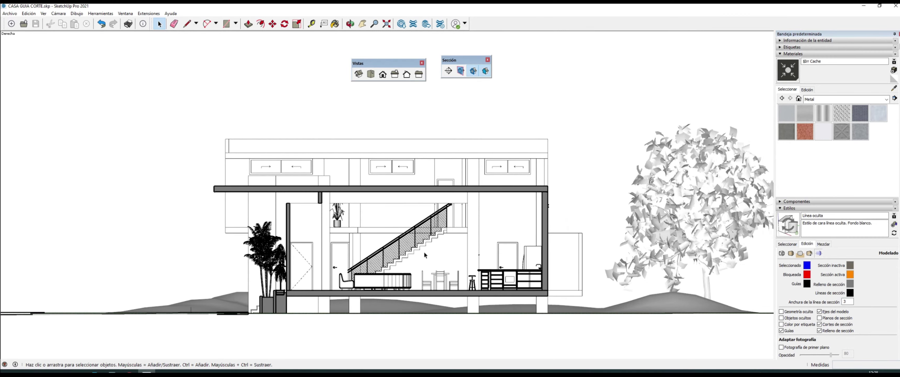
scroll(543, 223, up, 2)
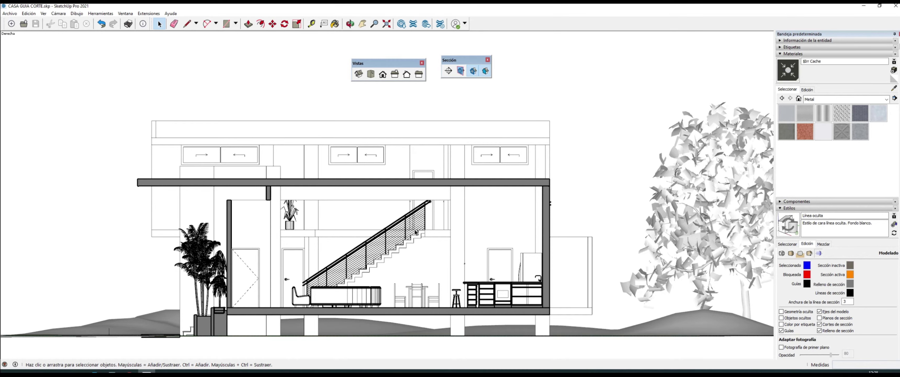
Save the right-side elevation as Escena1 with a new style, orbit, then return to Escena1
shift+middle_drag(416, 231, 438, 228)
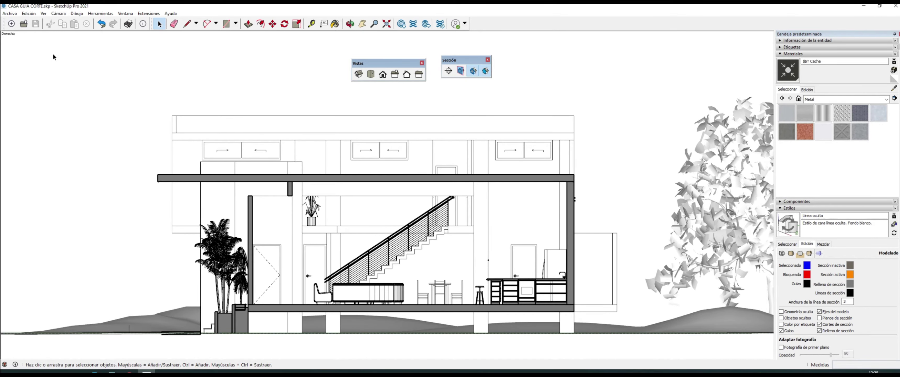
click(44, 14)
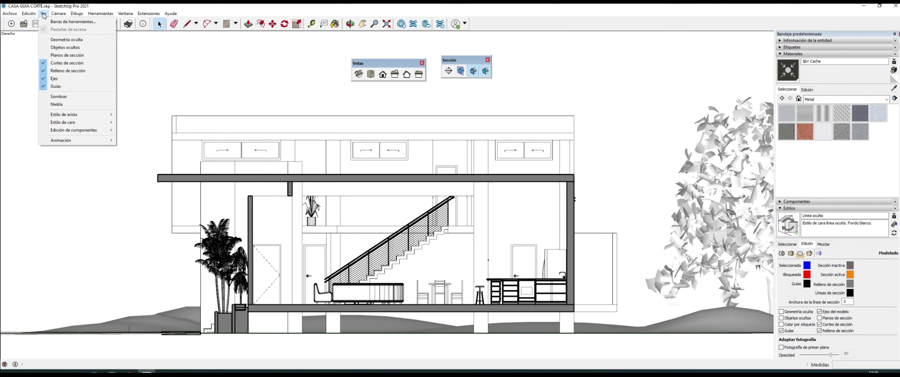
mouse_move(71, 140)
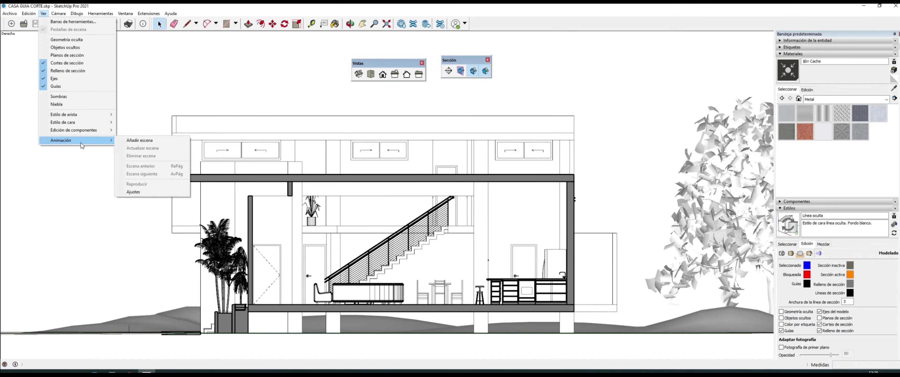
click(139, 140)
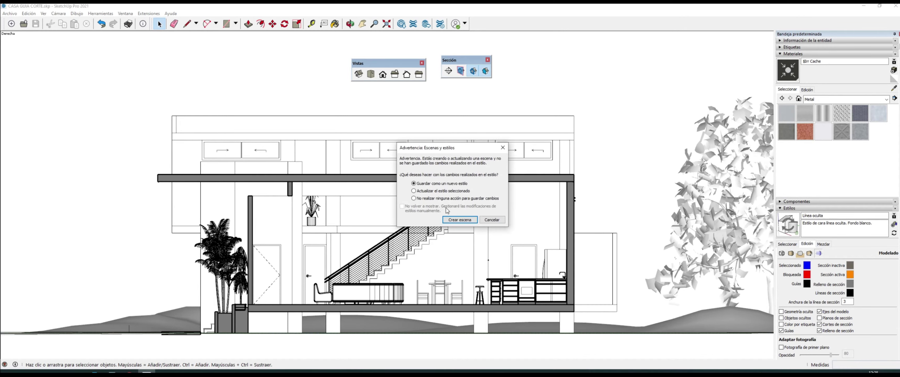
click(459, 220)
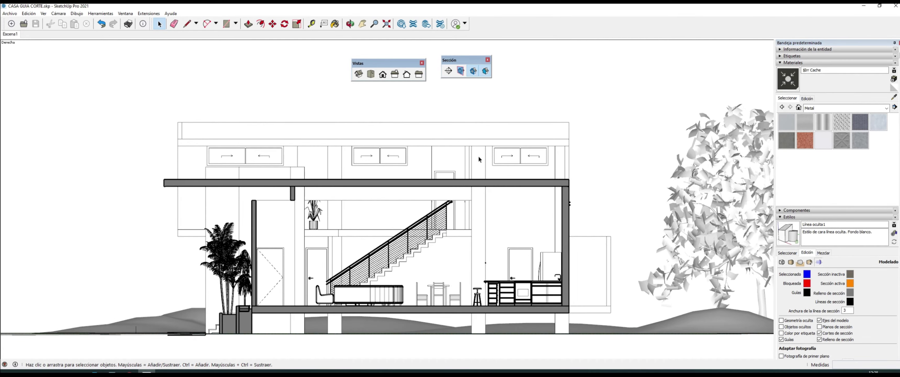
mouse_move(507, 140)
middle_down()
mouse_move(498, 225)
mouse_move(510, 186)
middle_up()
scroll(510, 185, up, 6)
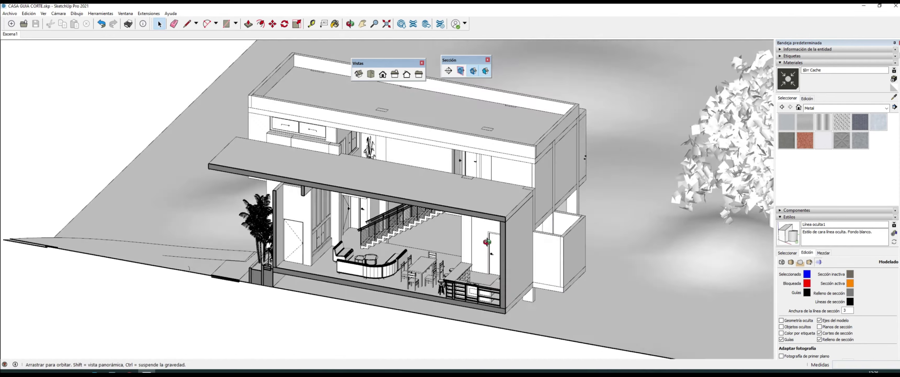
middle_drag(716, 232, 449, 209)
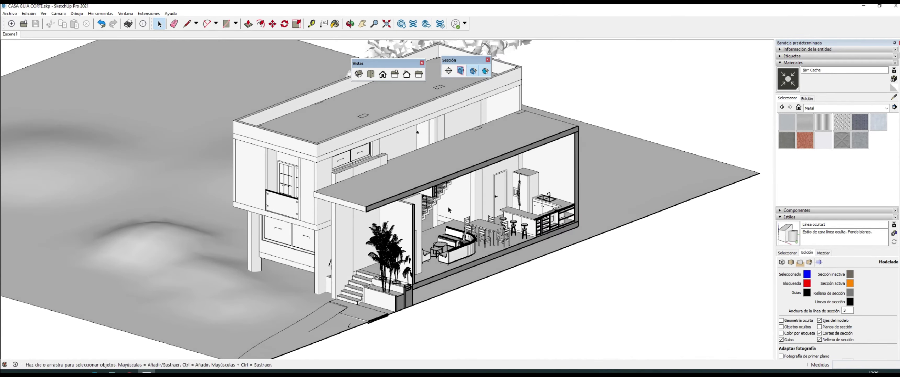
click(10, 34)
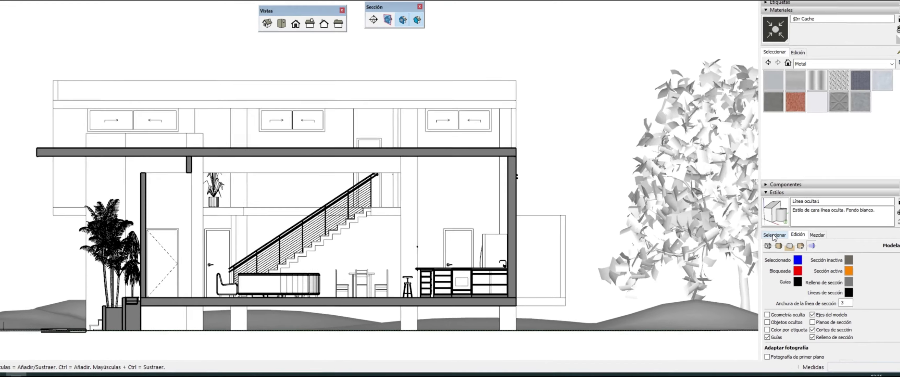
Browse the Estilos variados and Aristas de boceto collections, trying Acuarela and Rotulador ancho
click(795, 255)
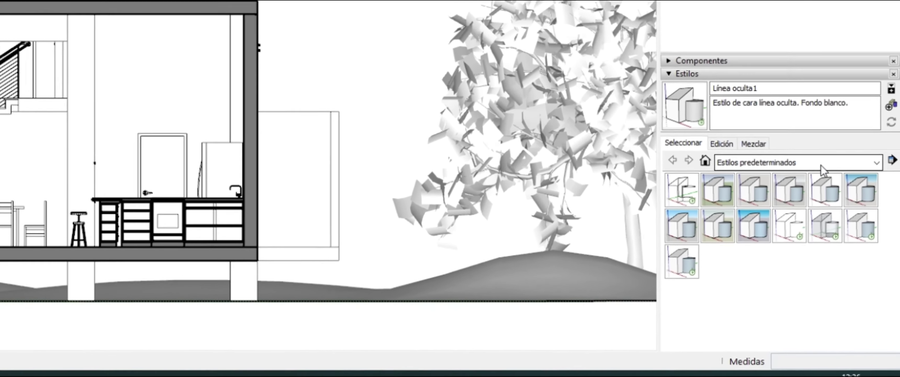
click(821, 167)
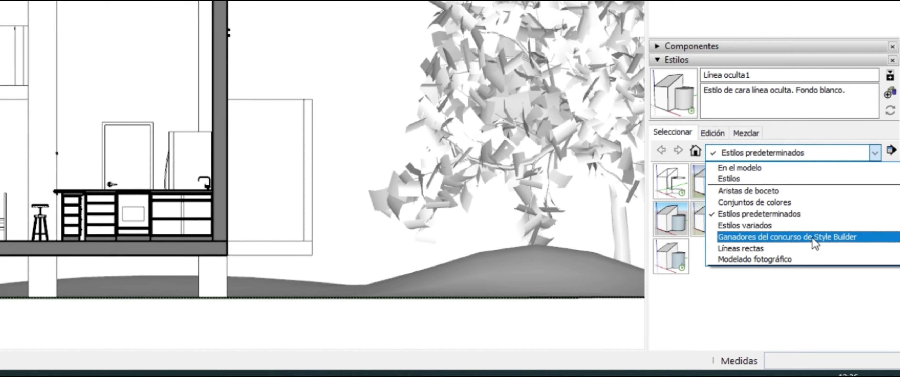
click(777, 227)
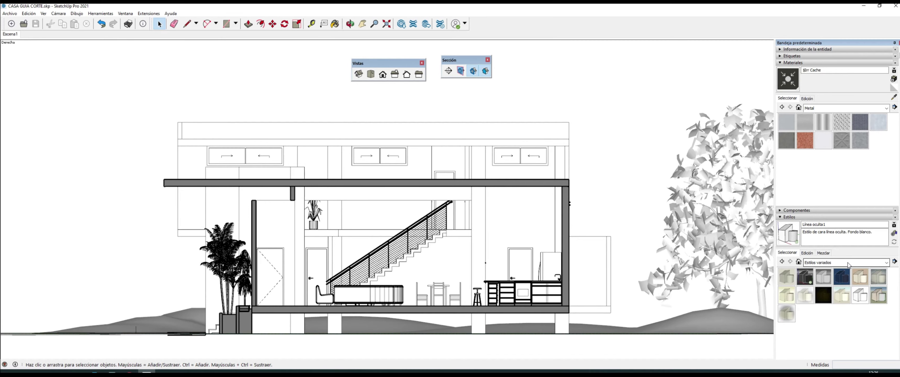
click(849, 264)
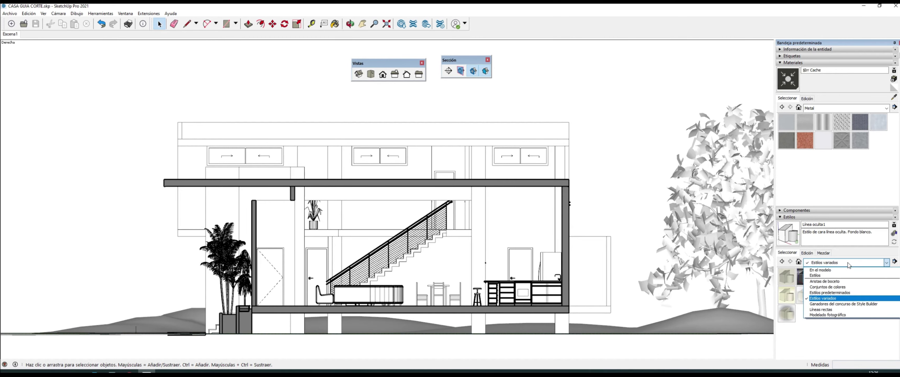
click(837, 282)
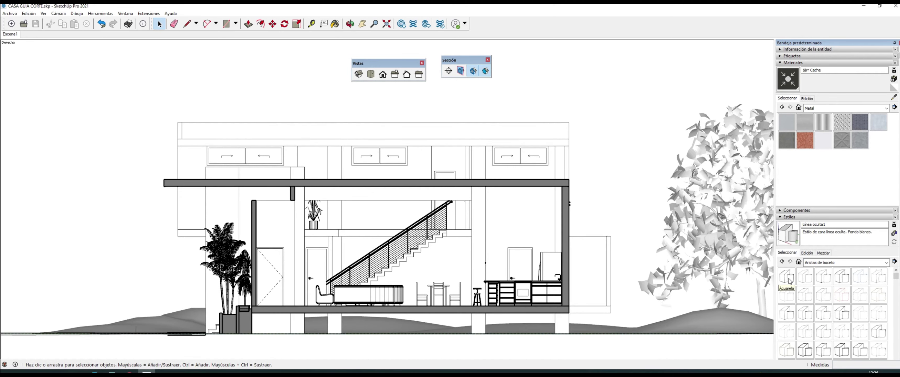
click(787, 277)
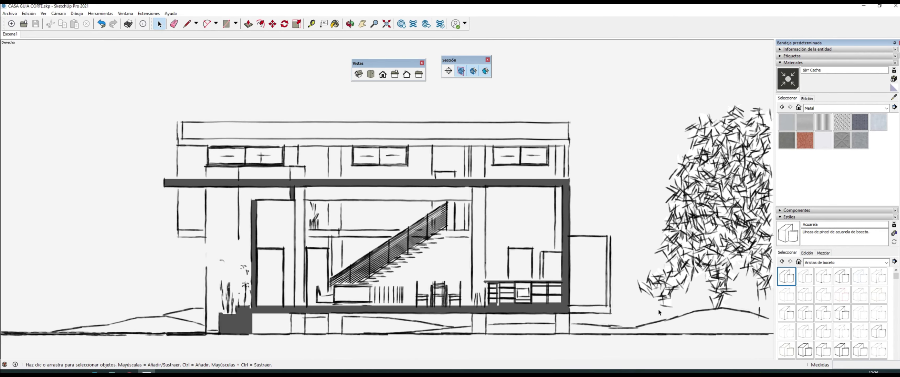
click(842, 276)
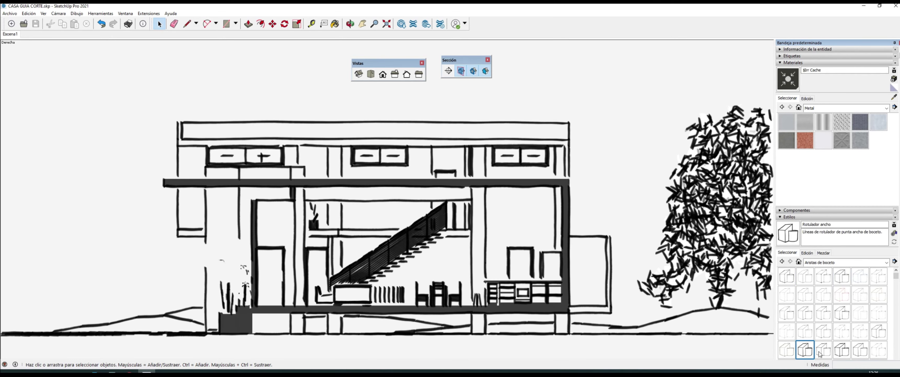
Try the Pizarra, Tiza and Trazos de pincel sketch styles, then apply Garabato en masonita
click(849, 354)
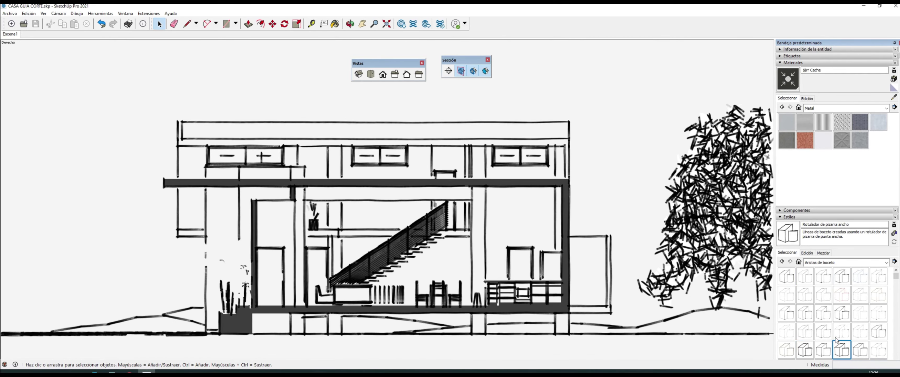
scroll(853, 330, down, 3)
click(862, 290)
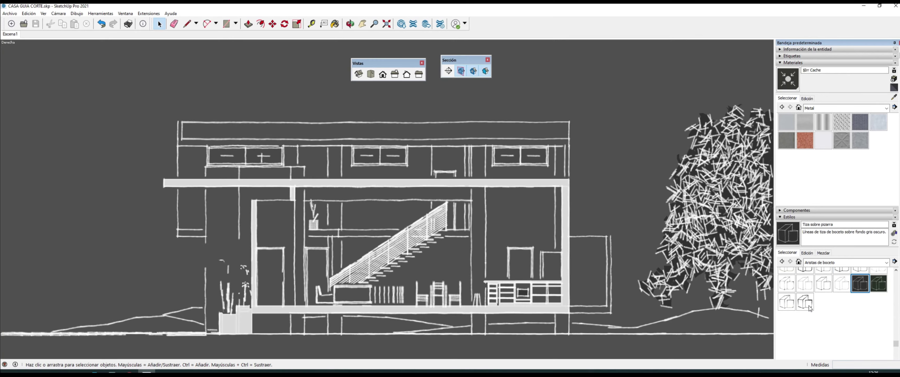
click(808, 305)
click(788, 305)
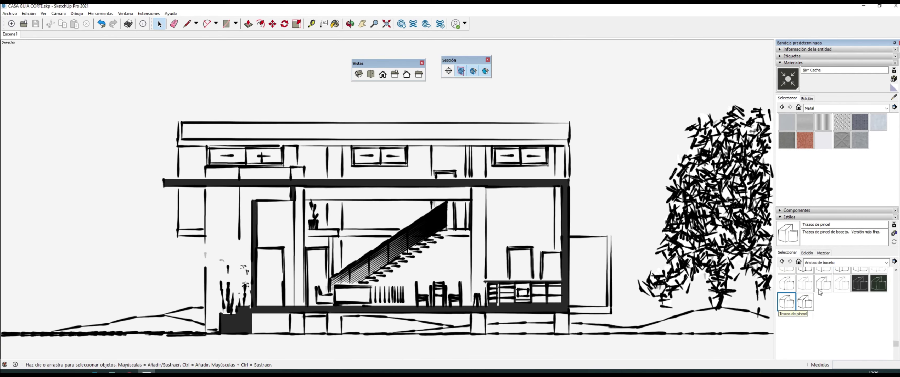
click(873, 263)
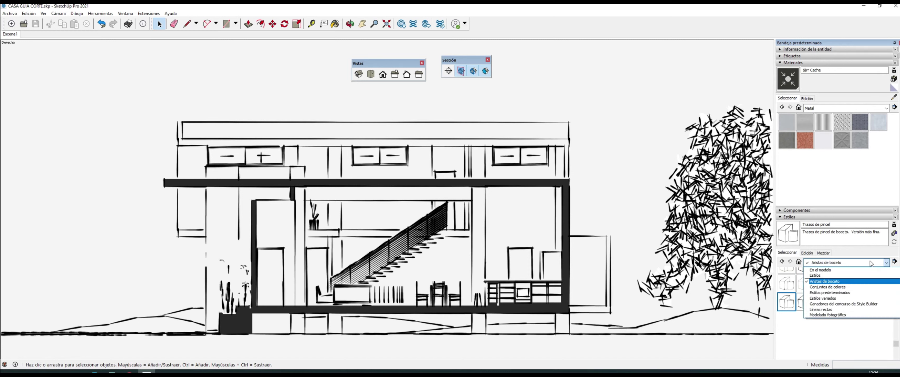
click(833, 298)
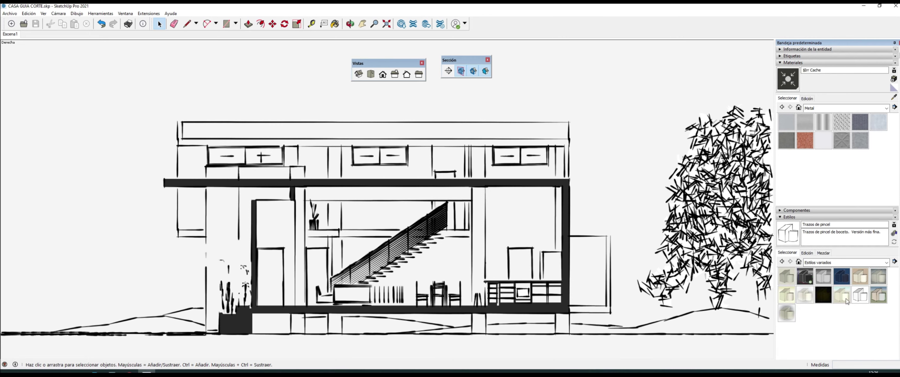
click(860, 279)
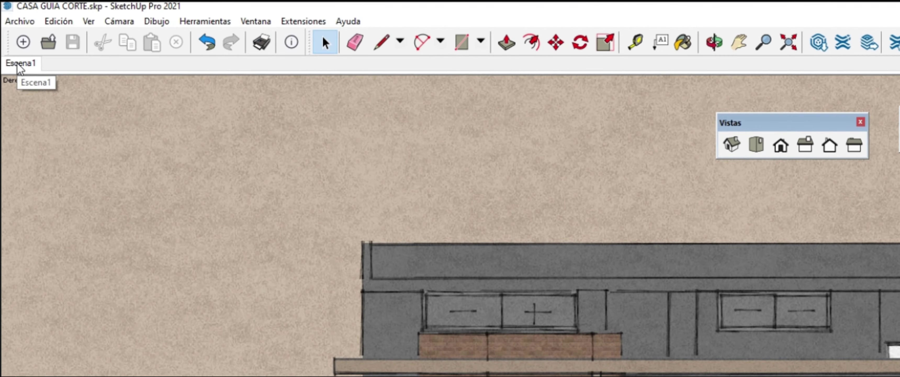
Add Escena2 with the masonite style, compare it to Escena1, then try Pizarra blanca con rotulador
right_click(19, 67)
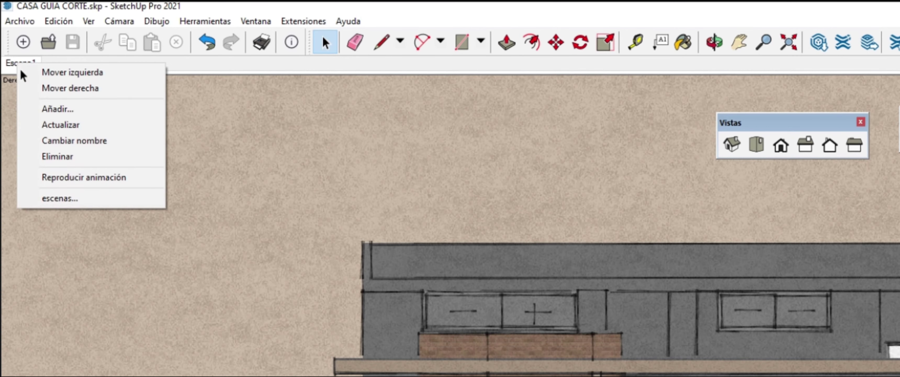
click(88, 117)
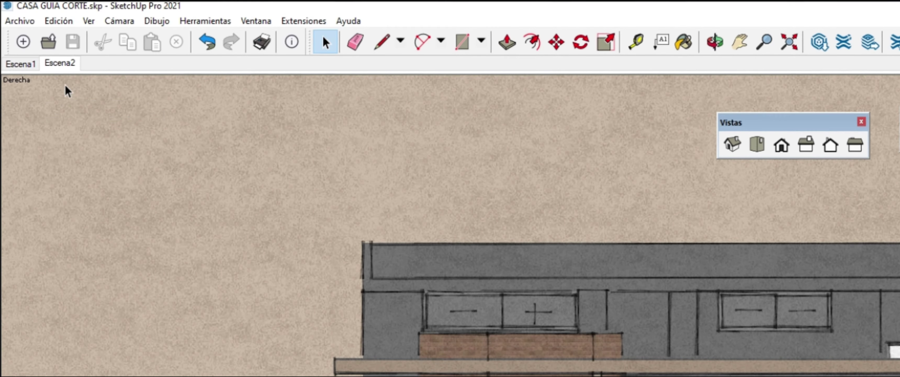
click(68, 64)
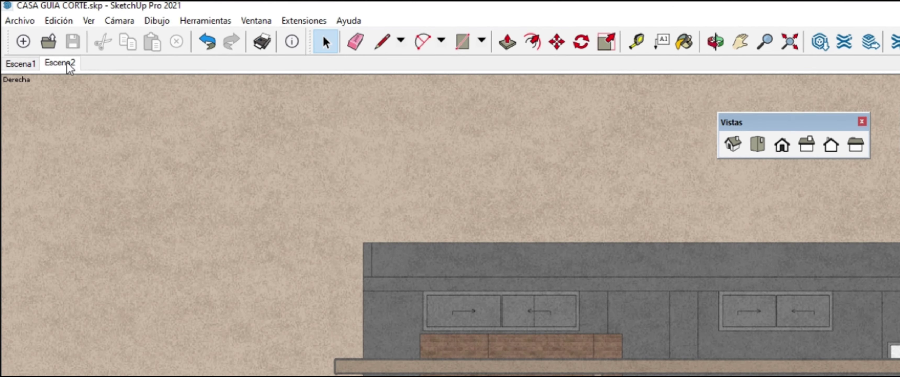
click(32, 66)
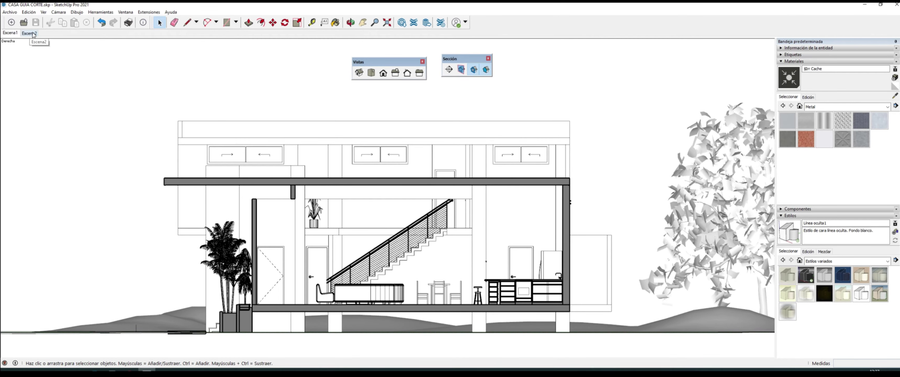
click(32, 33)
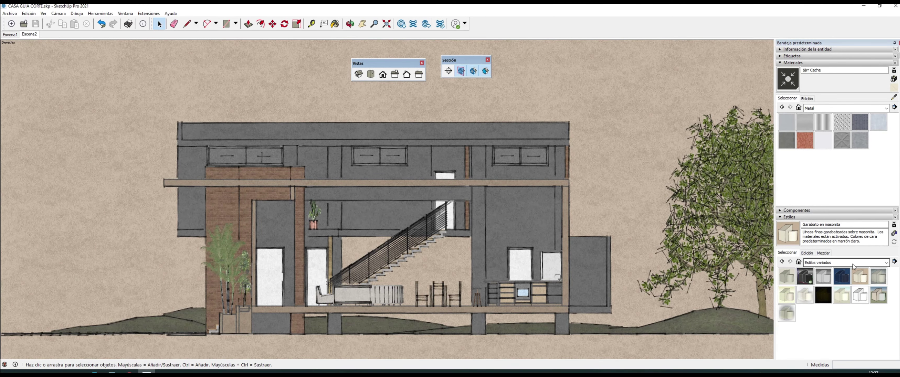
click(861, 300)
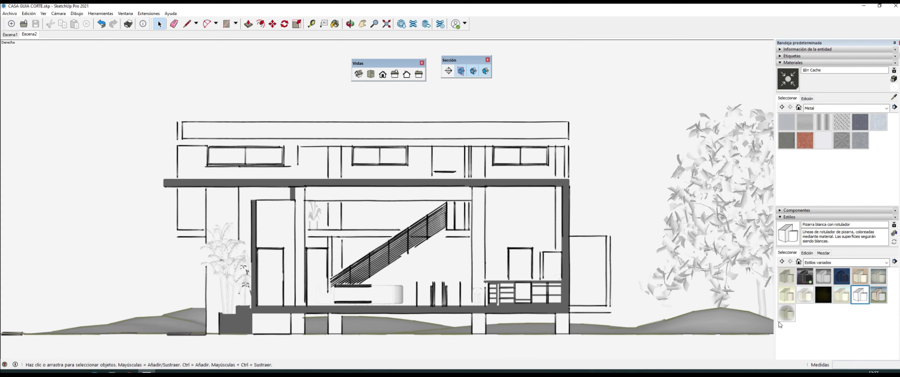
Try Viñeta PSO and Rotulador ancho, then apply the Acuarela style from Aristas de boceto
click(788, 314)
click(872, 263)
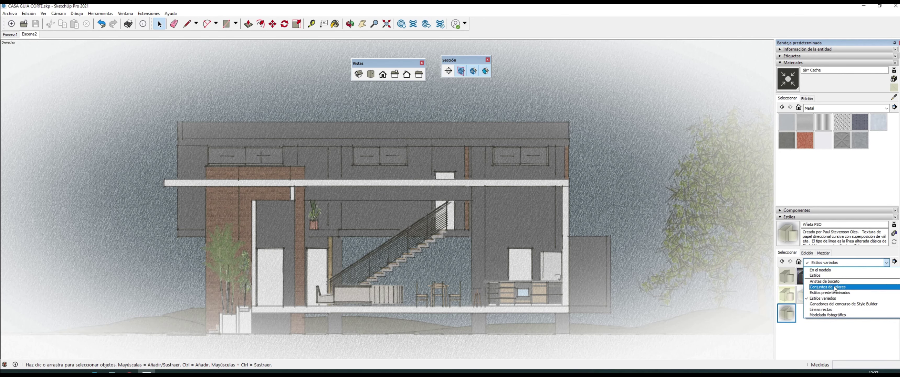
click(828, 281)
click(805, 351)
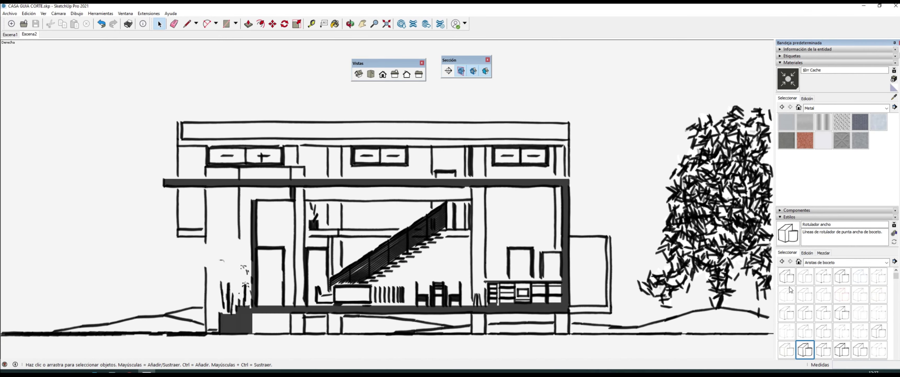
click(791, 281)
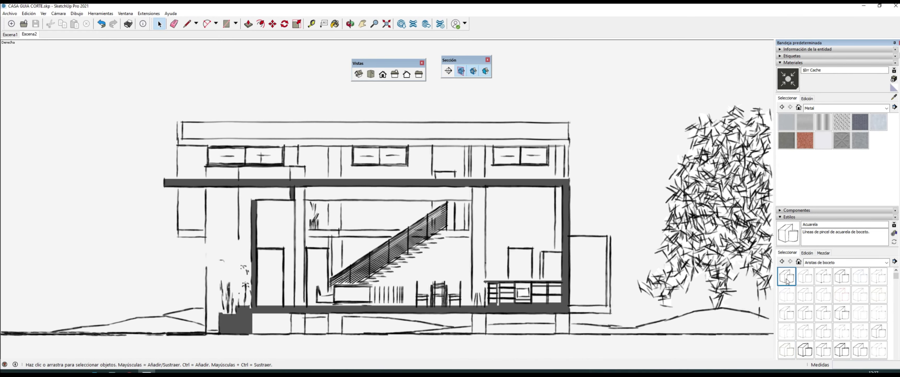
right_click(31, 35)
Add a third scene with the Acuarela style and rename it BOCETO
click(54, 57)
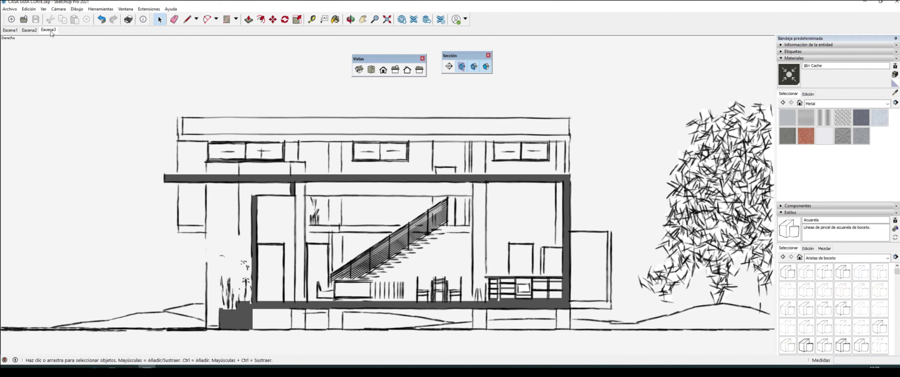
click(50, 30)
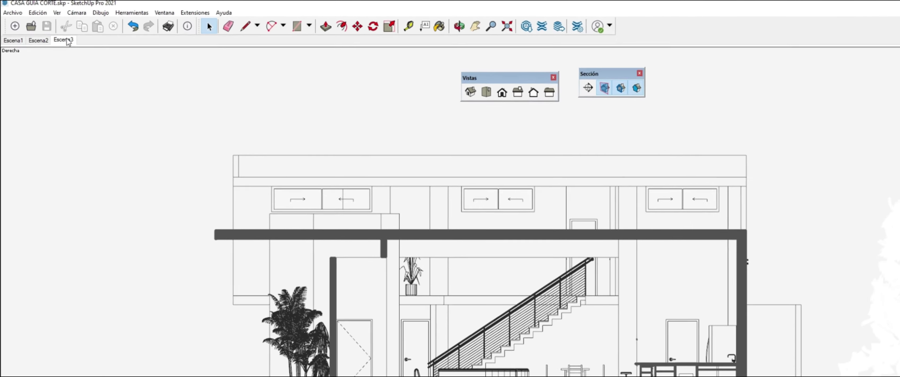
right_click(51, 31)
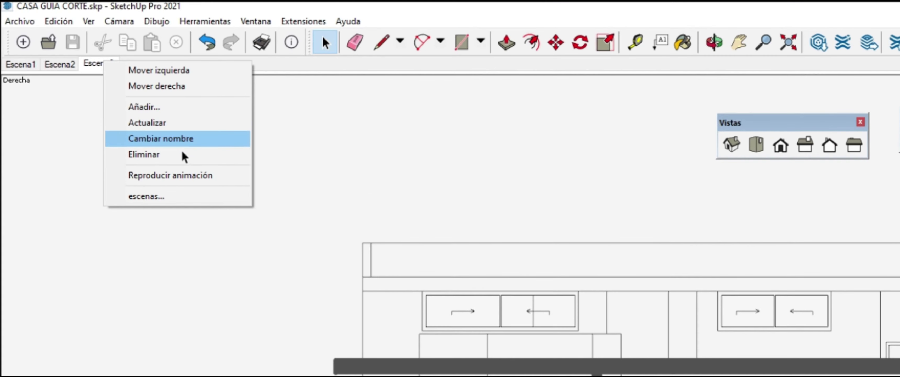
click(165, 125)
text(BOCETO)
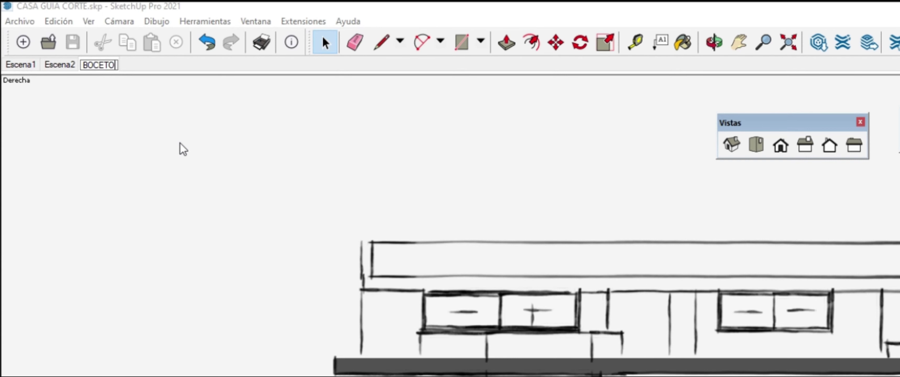
key(Return)
Rename the second scene to ILUSTRATIVO, then return to the first hidden-line scene
click(69, 65)
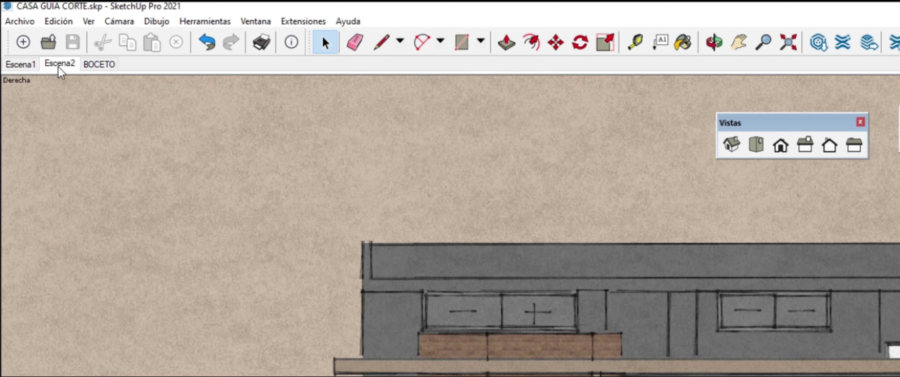
right_click(62, 72)
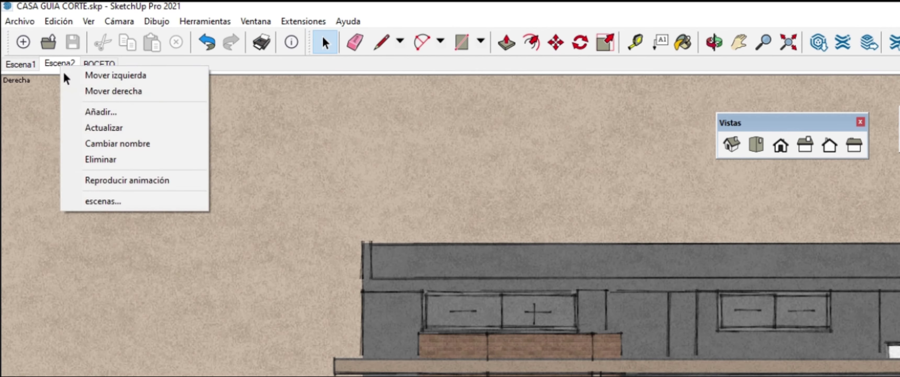
click(121, 143)
text(RATIVO)
key(Return)
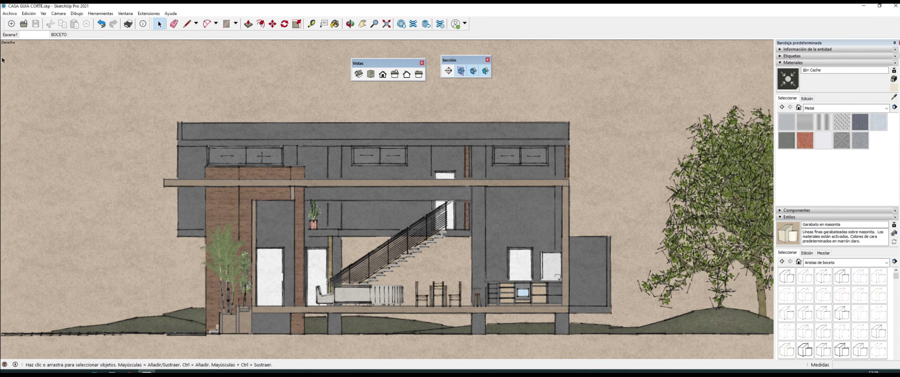
click(10, 35)
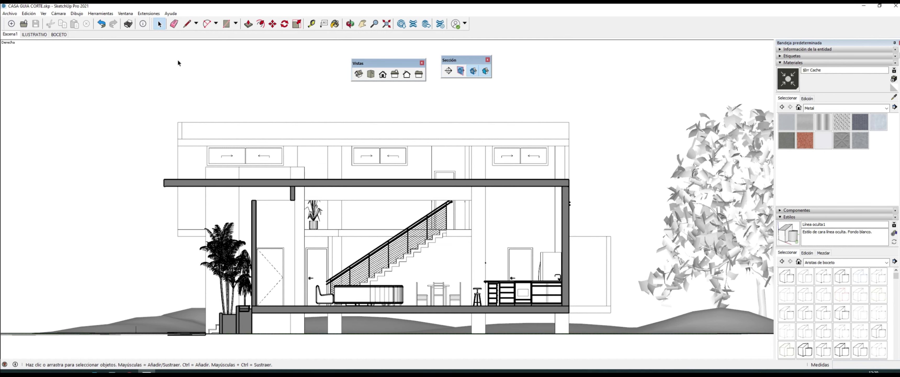
Add vertical dimensions of 0.7500 m and 0.2500 m at the lower slab on the right
key(d)
scroll(576, 344, up, 2)
scroll(567, 333, up, 2)
click(566, 328)
click(566, 288)
click(602, 301)
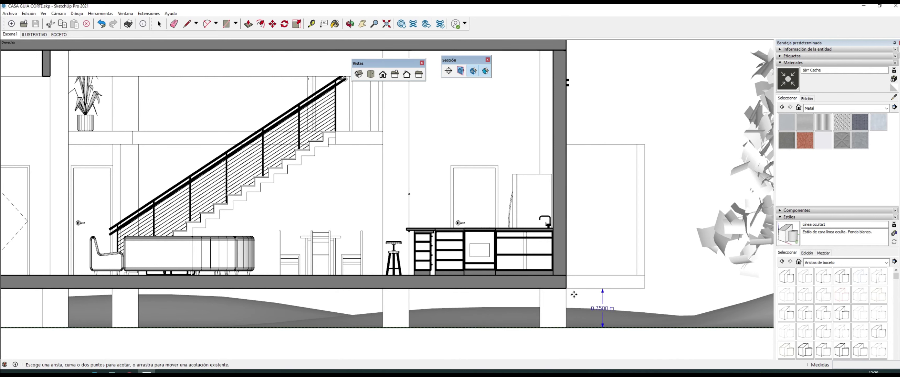
click(566, 288)
click(566, 276)
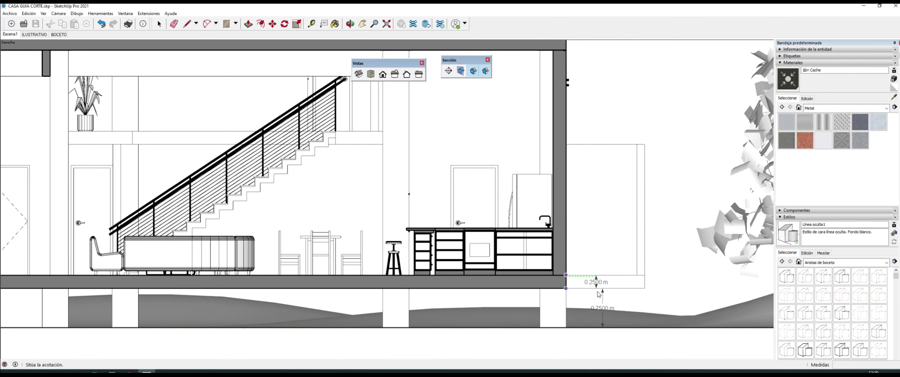
click(603, 296)
Dimension the 4.2900 m floor-to-slab height and the upper slab thickness
click(566, 275)
scroll(566, 275, down, 2)
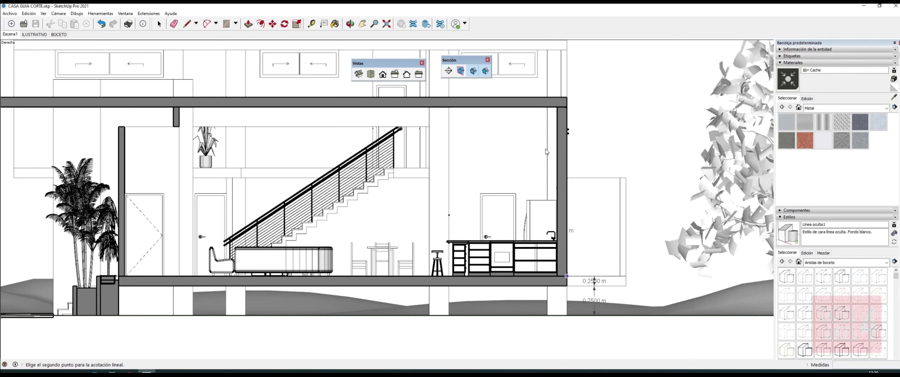
click(567, 107)
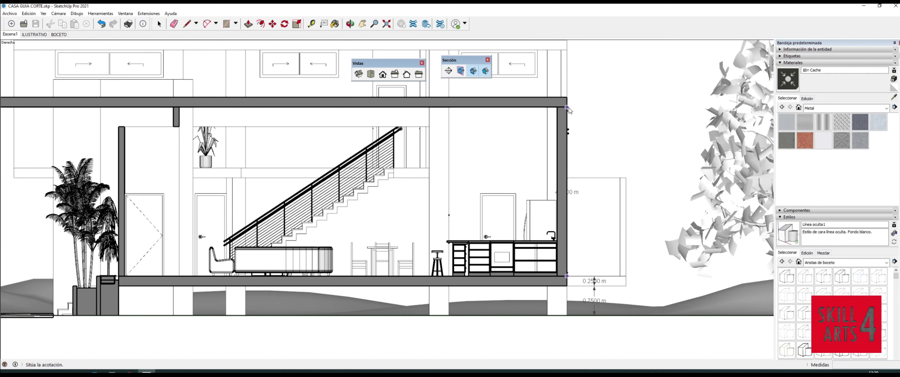
click(595, 112)
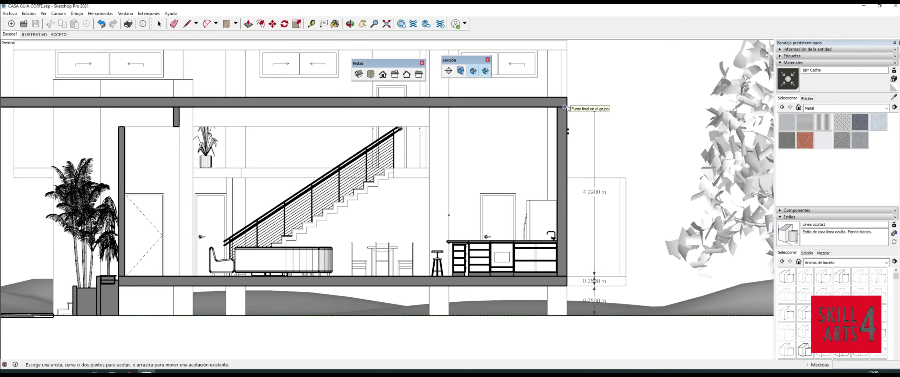
click(567, 107)
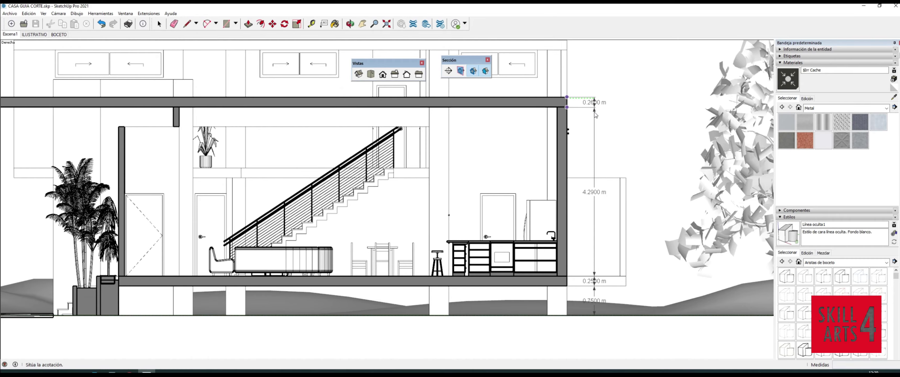
click(595, 115)
scroll(596, 114, down, 2)
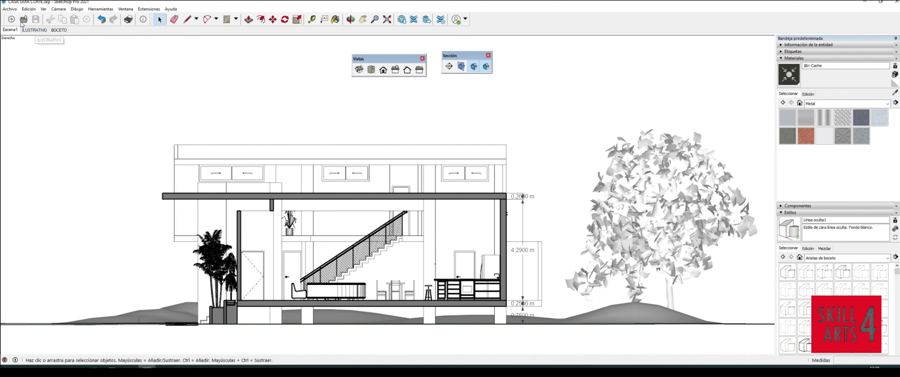
Export the section as a 2D graphic, CASA GUIA CORTE.png, to drive D:
click(10, 13)
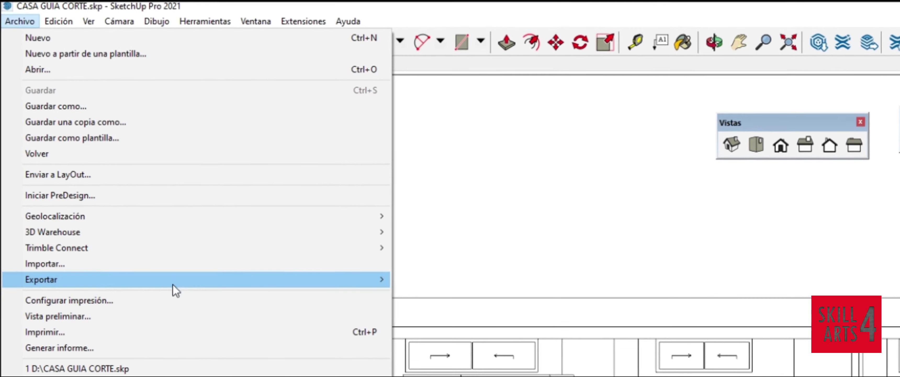
mouse_move(84, 279)
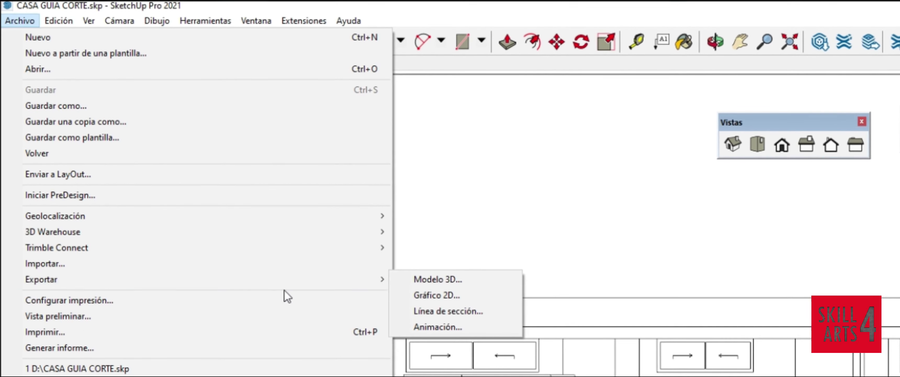
click(360, 253)
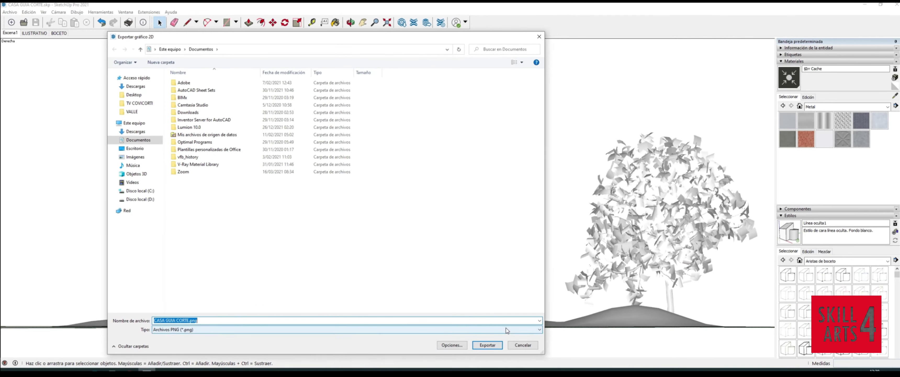
click(507, 330)
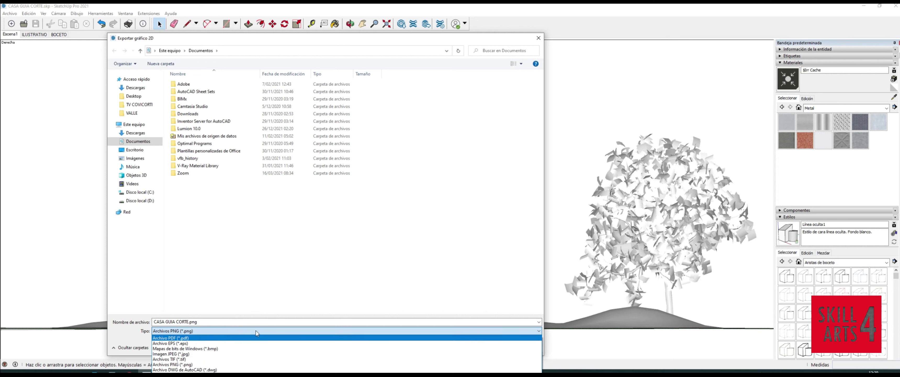
click(182, 331)
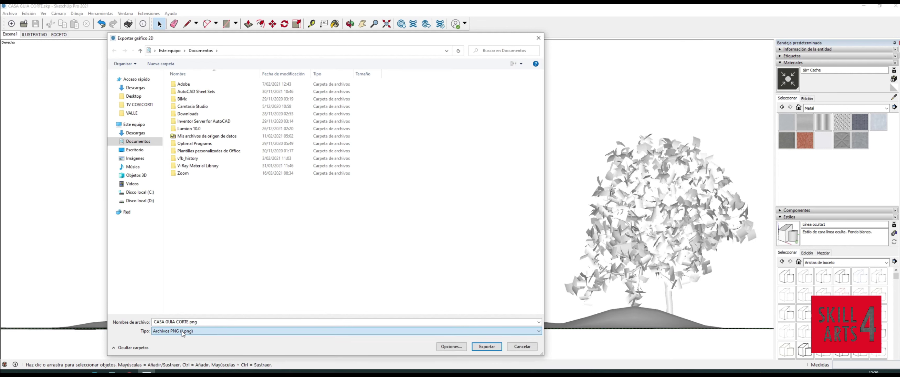
click(154, 202)
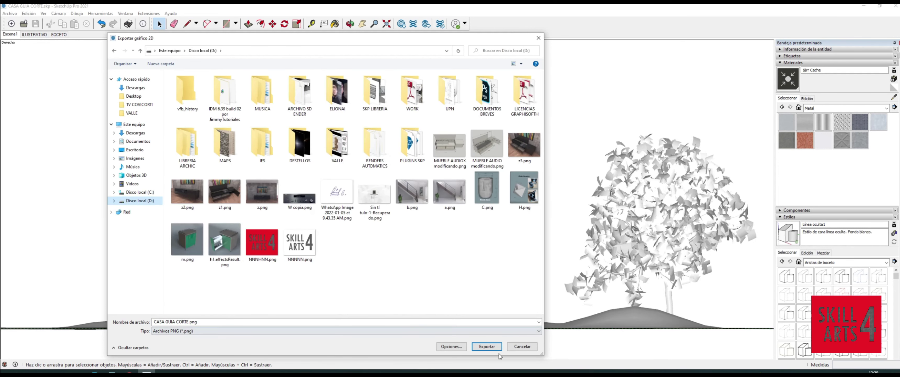
click(492, 348)
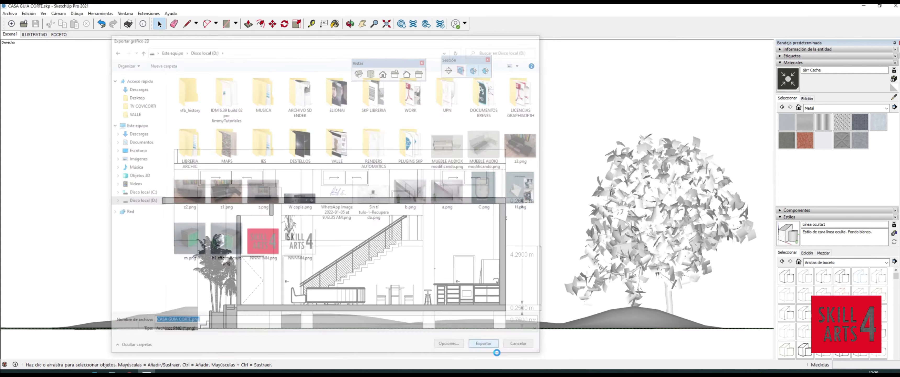
Open the exported CASA GUIA CORTE.png to check it, then return to SketchUp
key(super+e)
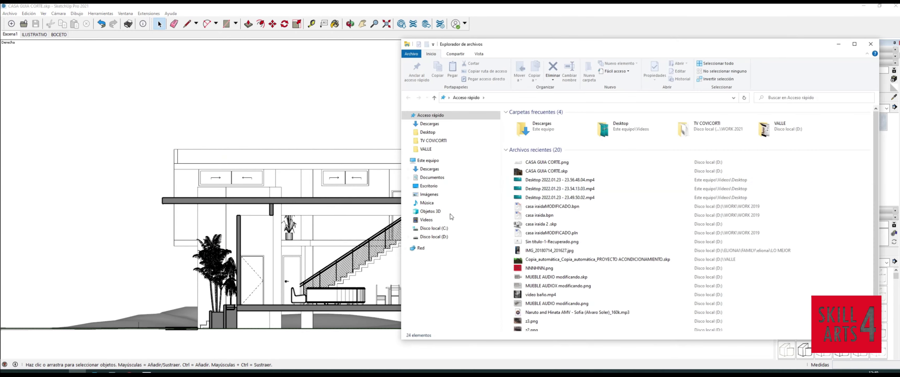
double_click(555, 162)
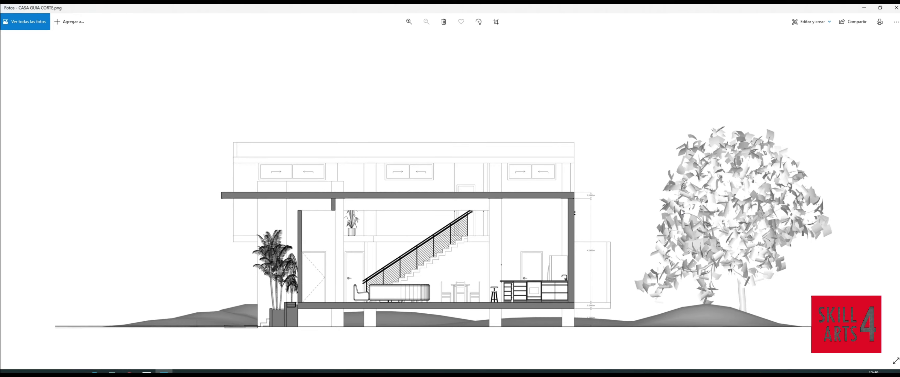
key(alt+Tab)
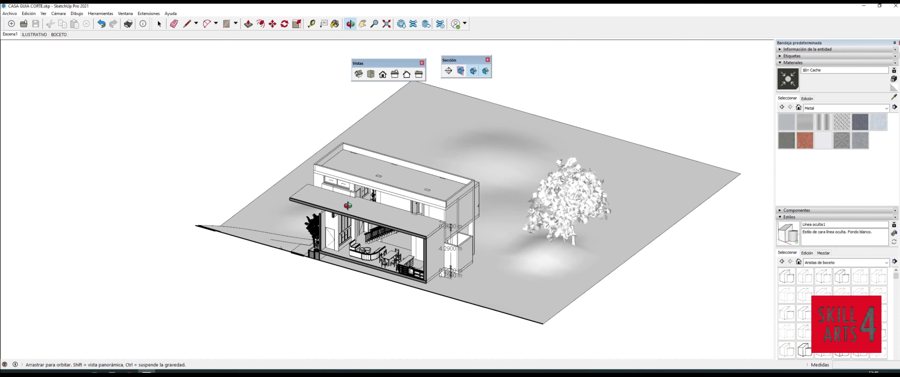
Activate the ILUSTRATIVO scene and orbit and zoom to a high perspective of the cut house
drag(334, 208, 444, 213)
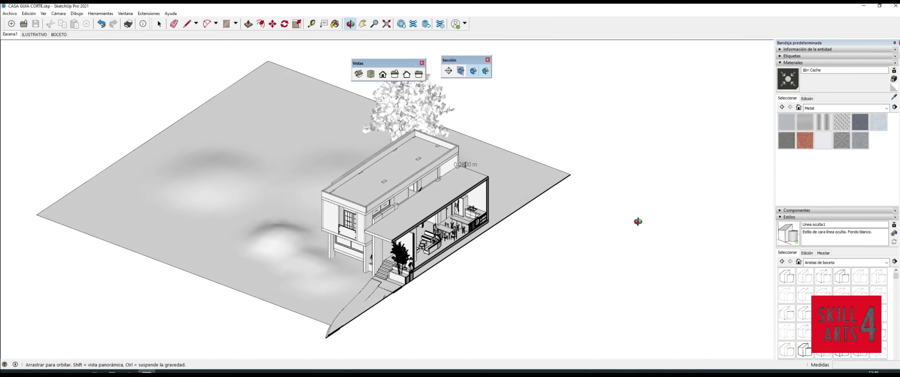
click(38, 35)
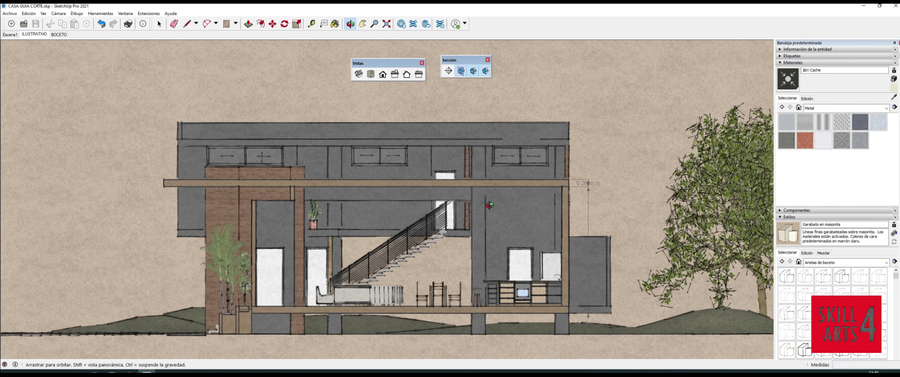
mouse_move(530, 187)
mouse_down()
mouse_move(459, 182)
mouse_move(456, 198)
mouse_up()
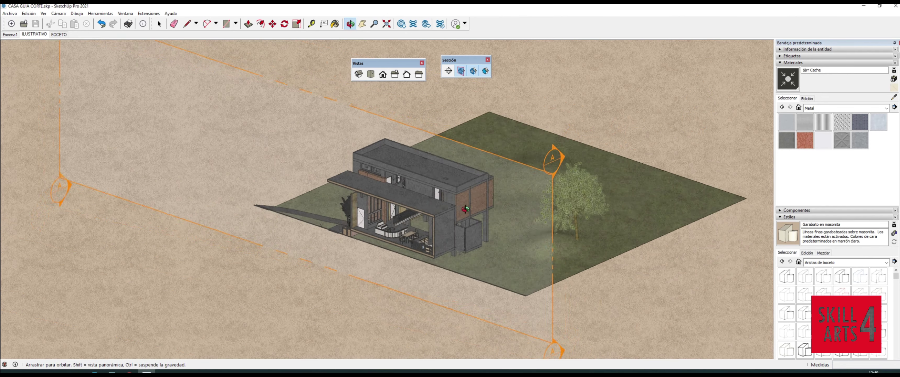
scroll(456, 197, up, 2)
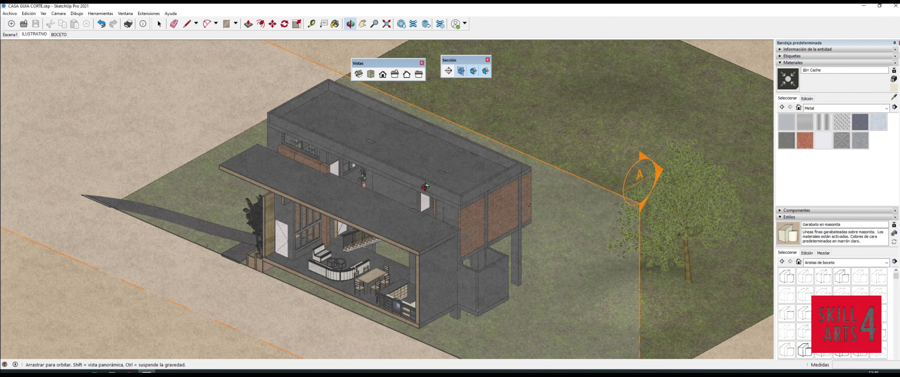